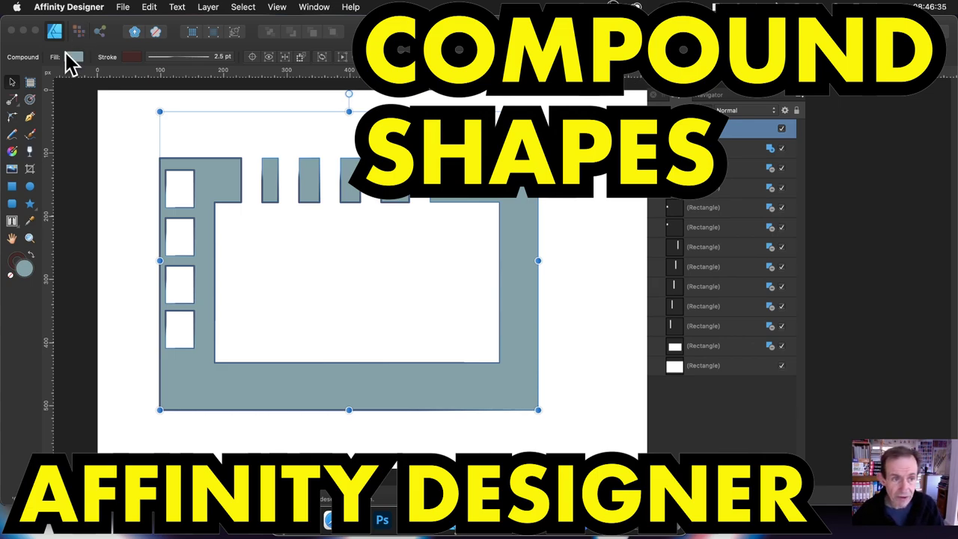
Delete the existing compound shape from the page
drag(158, 110, 231, 133)
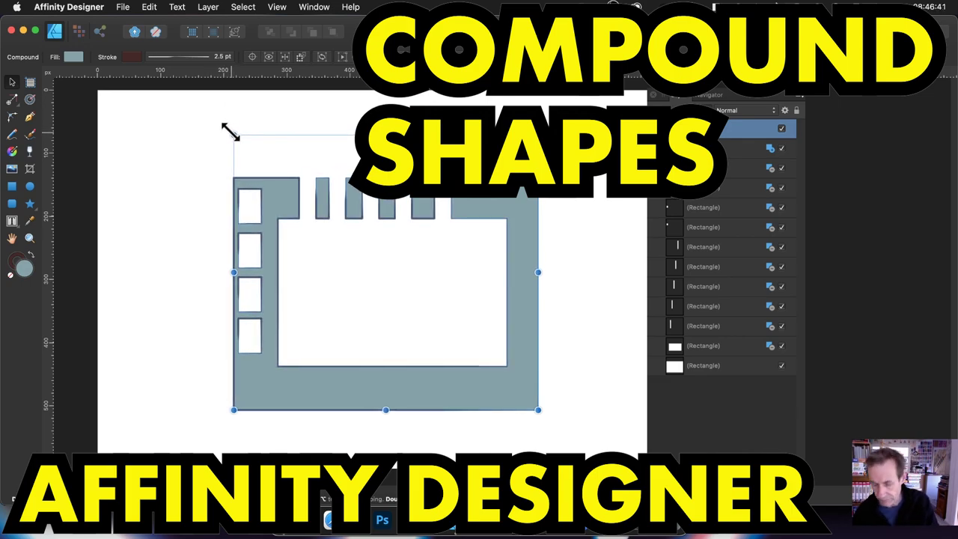
key(BackSpace)
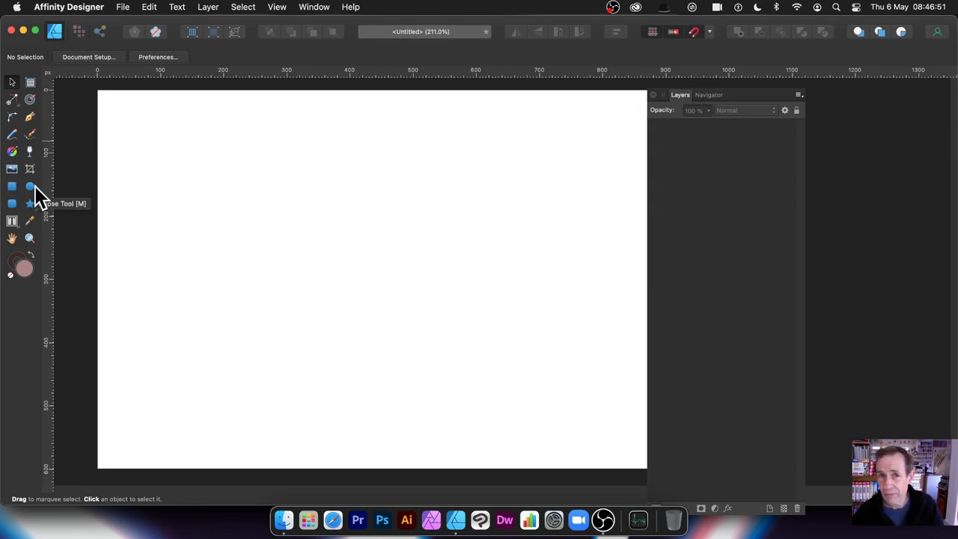
Draw a rectangle about 560 × 445 px with a smaller one about 360 × 280 px inside it, filled bright red
click(13, 186)
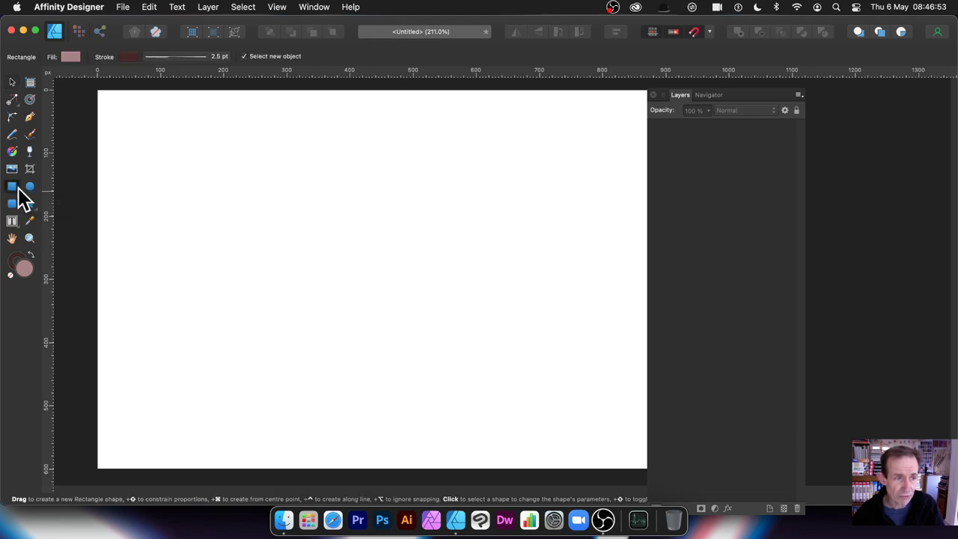
drag(196, 137, 551, 417)
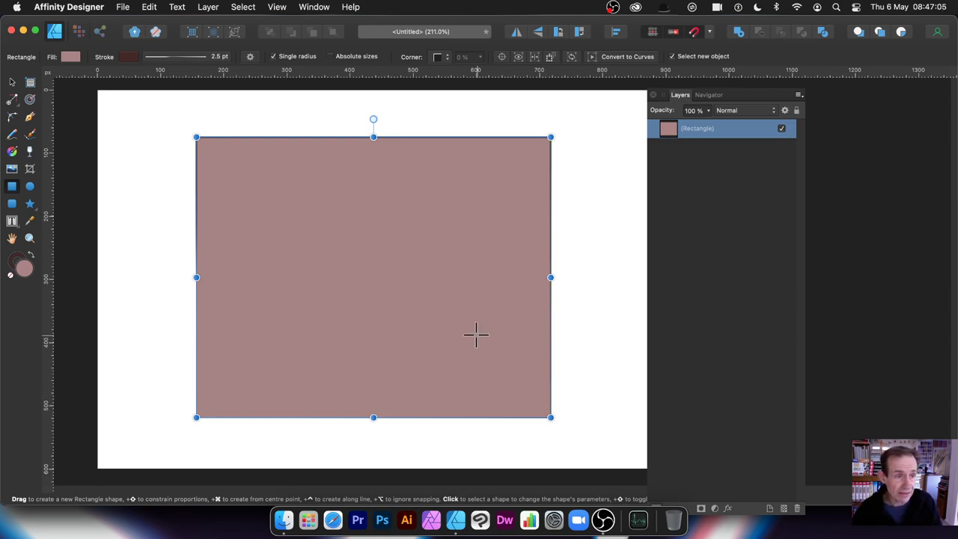
drag(260, 176, 488, 352)
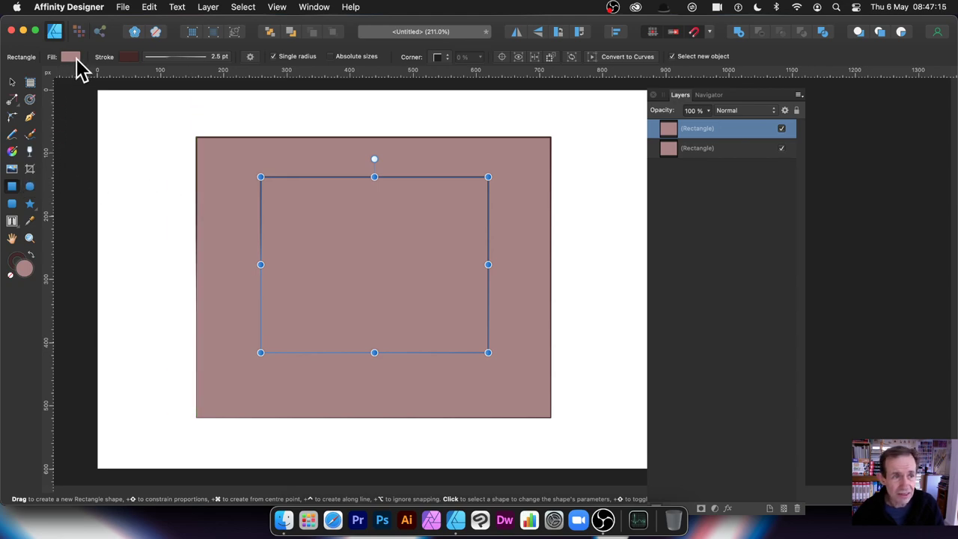
click(71, 57)
click(172, 154)
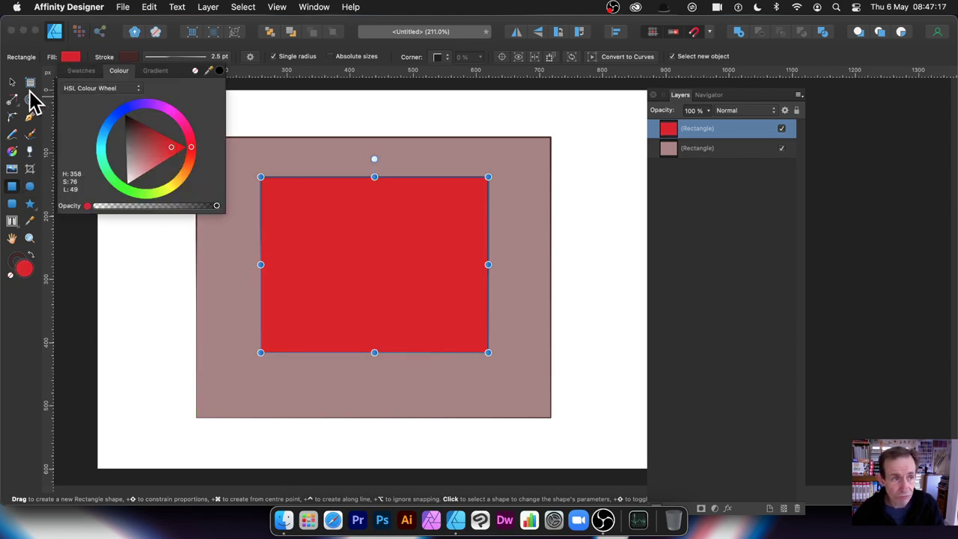
Select both rectangles and create a compound from them
click(12, 81)
drag(154, 114, 591, 435)
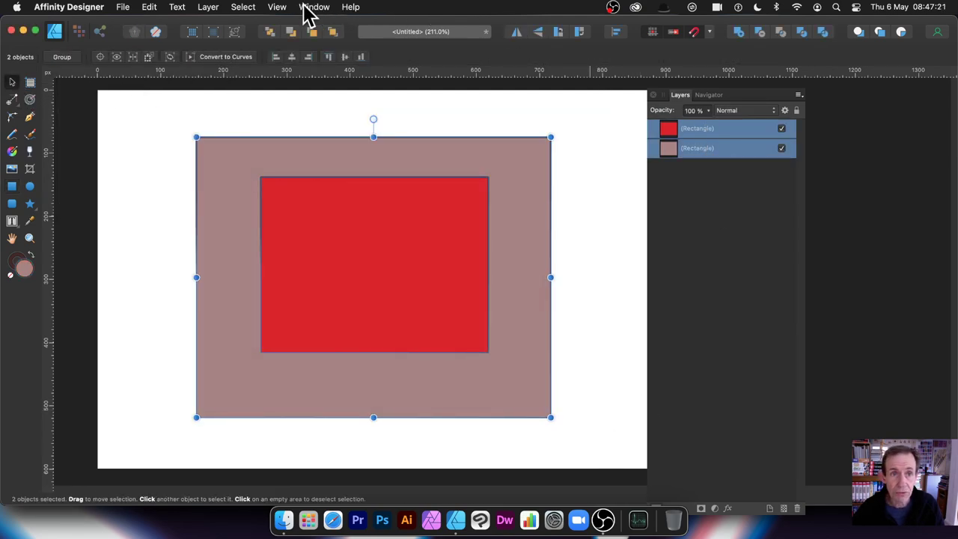
click(278, 9)
mouse_move(304, 258)
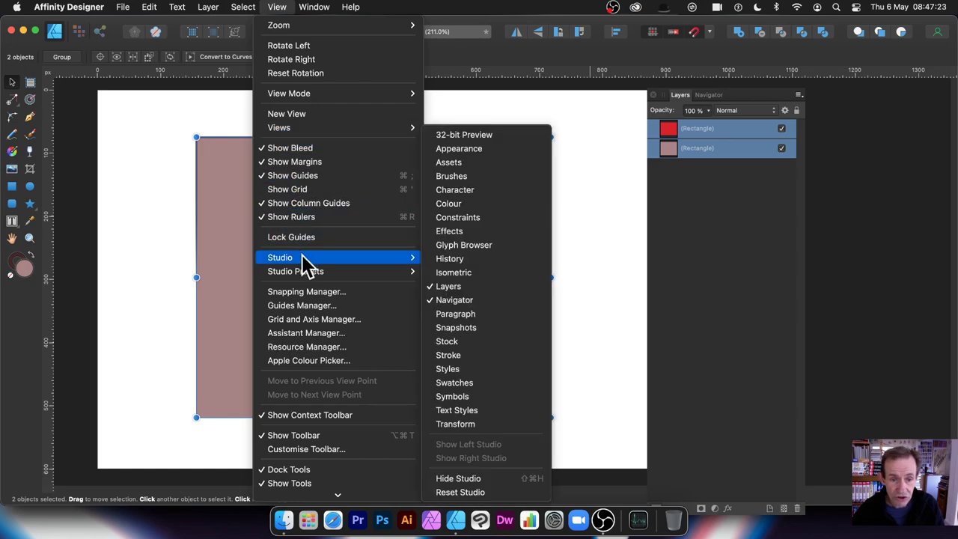
click(523, 53)
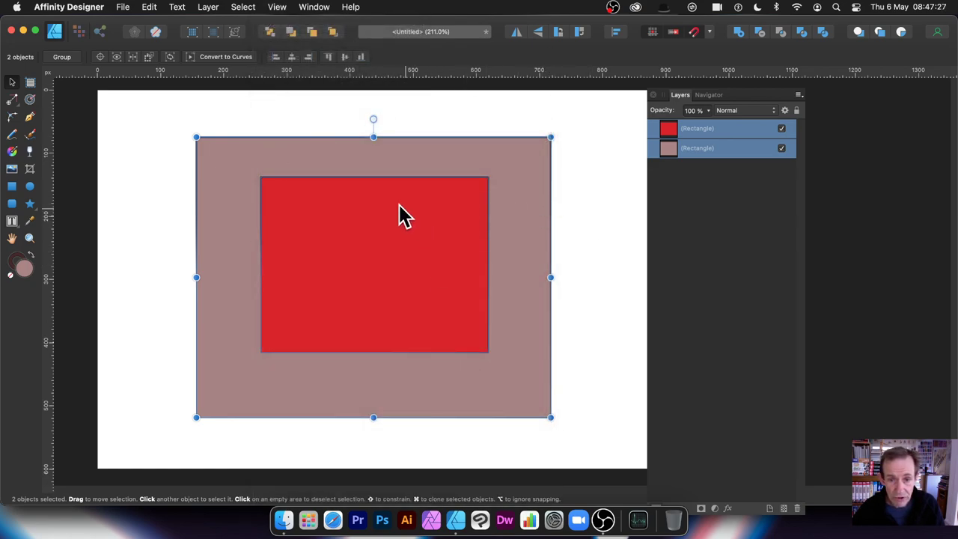
click(208, 8)
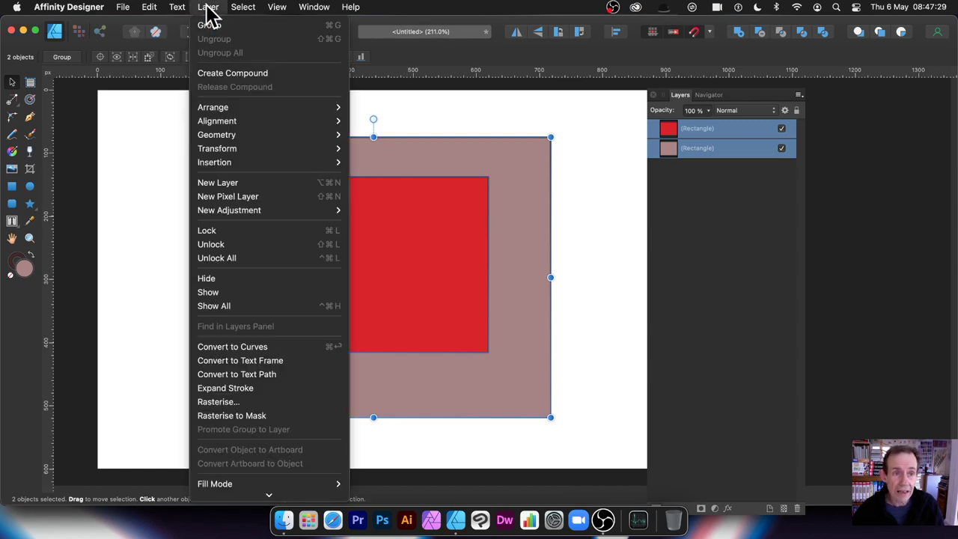
click(267, 73)
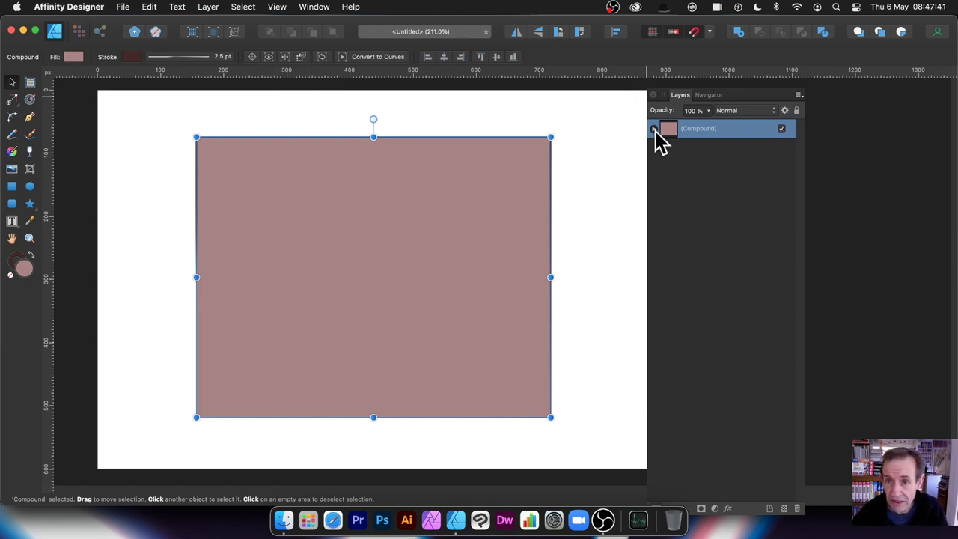
Expand the compound in the layer list and enlarge its inner rectangle to about 520 × 410 px
double_click(703, 129)
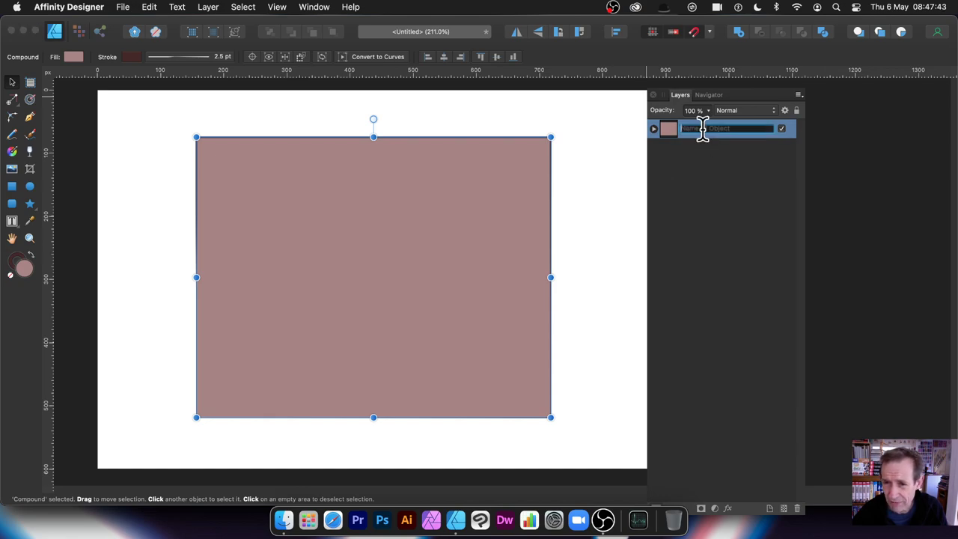
click(654, 130)
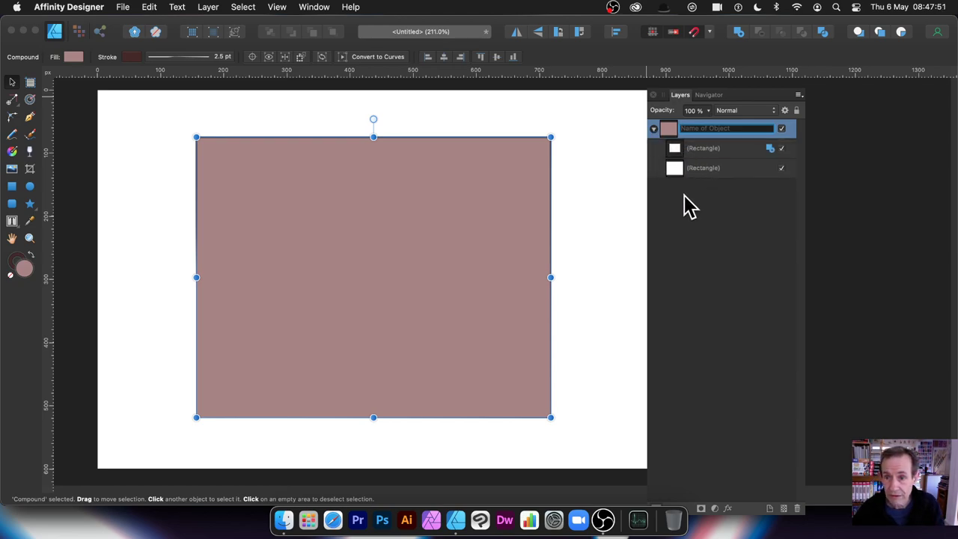
click(702, 150)
click(703, 169)
click(720, 152)
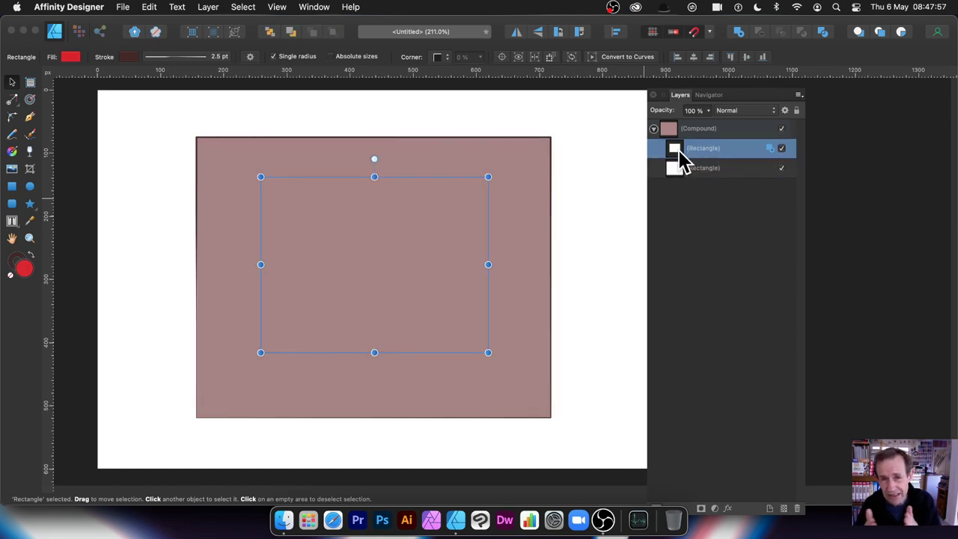
drag(261, 177, 211, 146)
drag(488, 353, 538, 407)
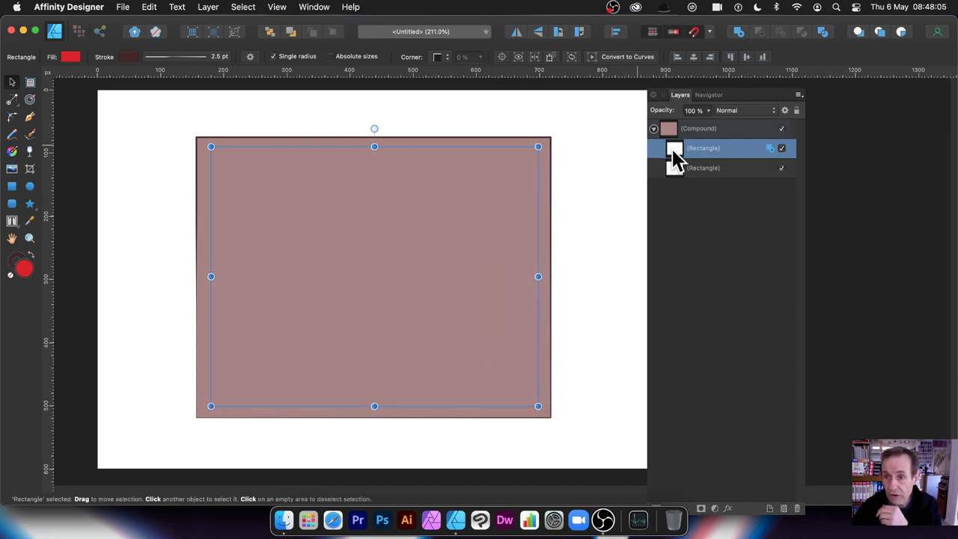
Set the inner rectangle's compound operation to Subtract to cut an opening in the outer one
click(782, 167)
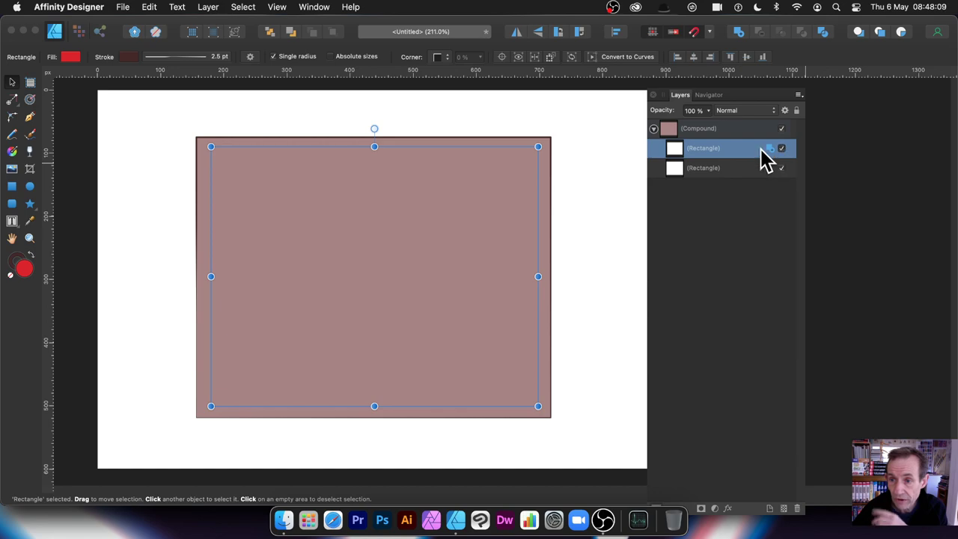
click(772, 152)
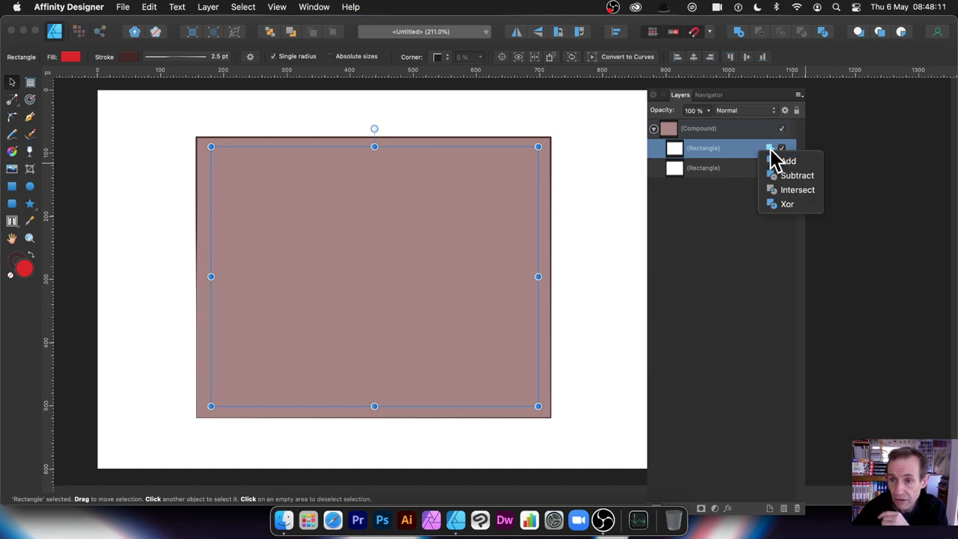
click(773, 154)
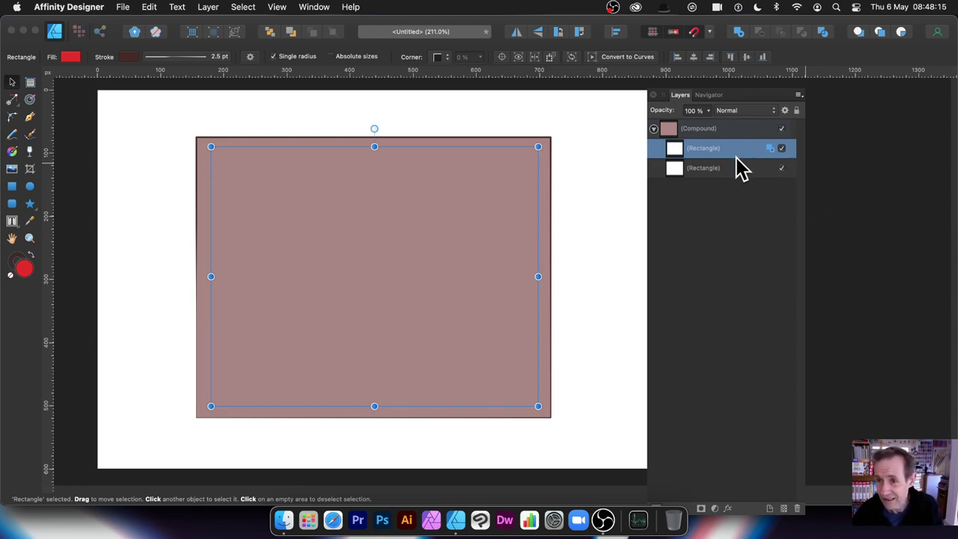
click(772, 150)
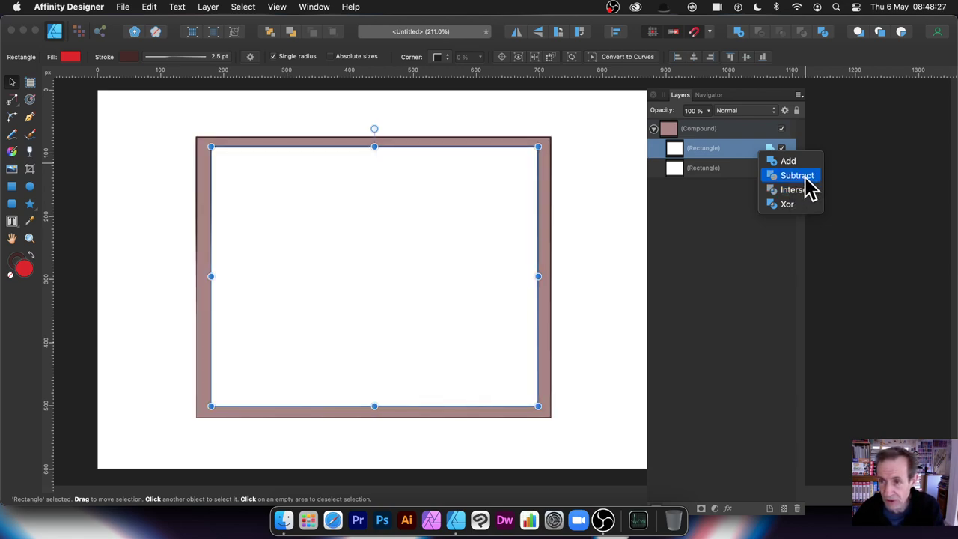
click(807, 178)
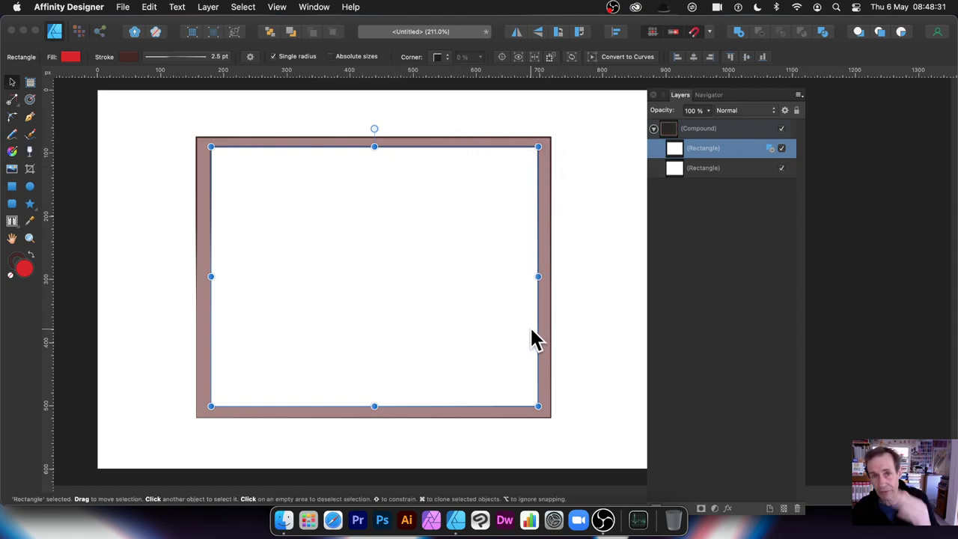
Duplicate the subtracted rectangle within the compound, shrink the copy to about 455 × 360 px and place it inside the frame opening
click(708, 172)
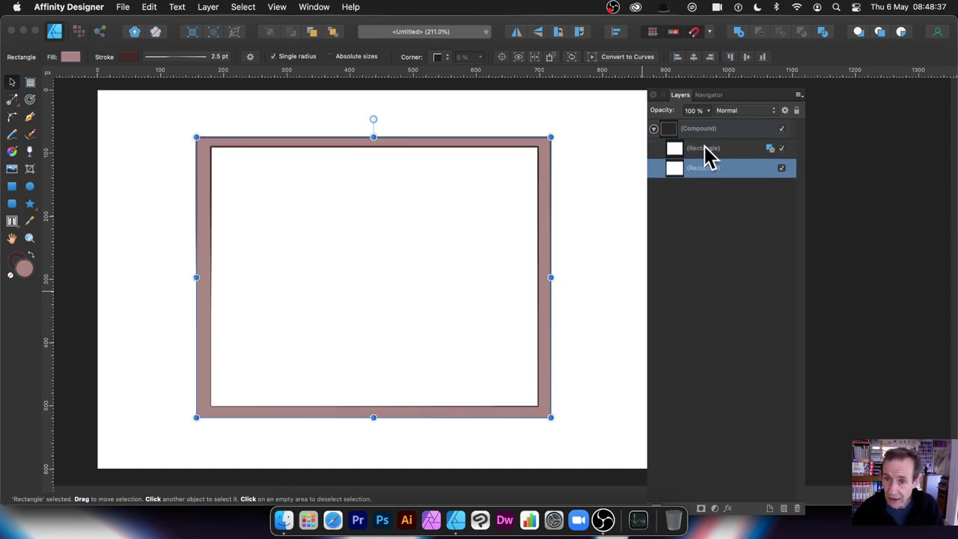
click(704, 147)
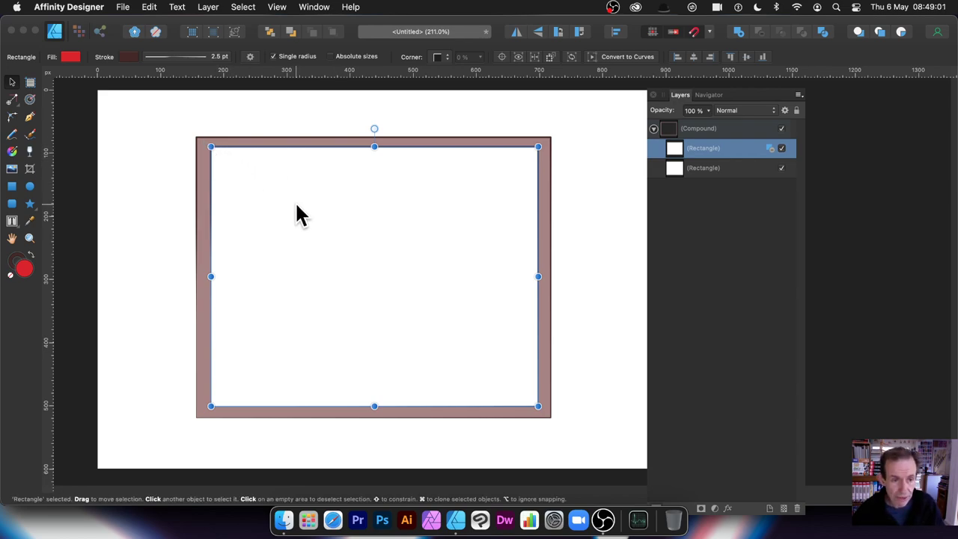
drag(295, 214, 344, 238)
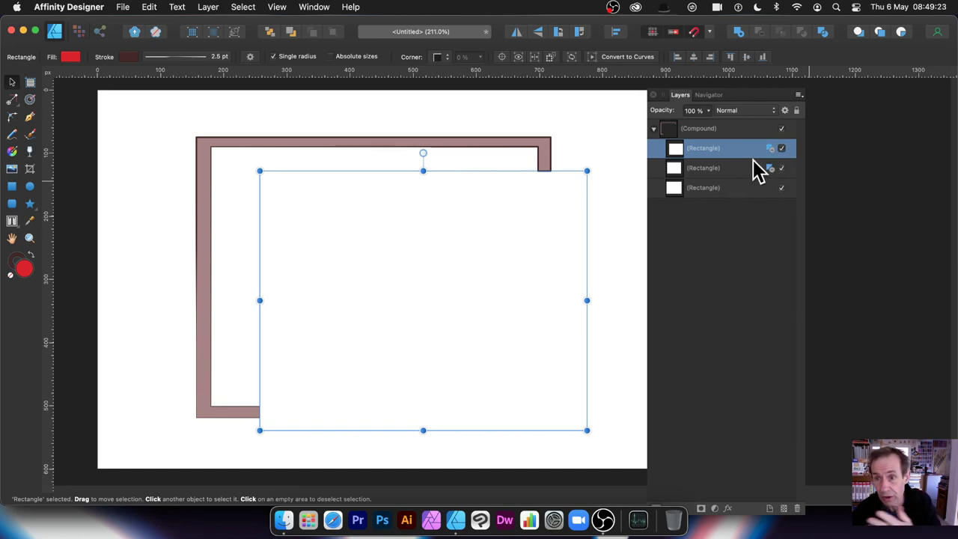
drag(259, 171, 300, 198)
drag(396, 258, 323, 227)
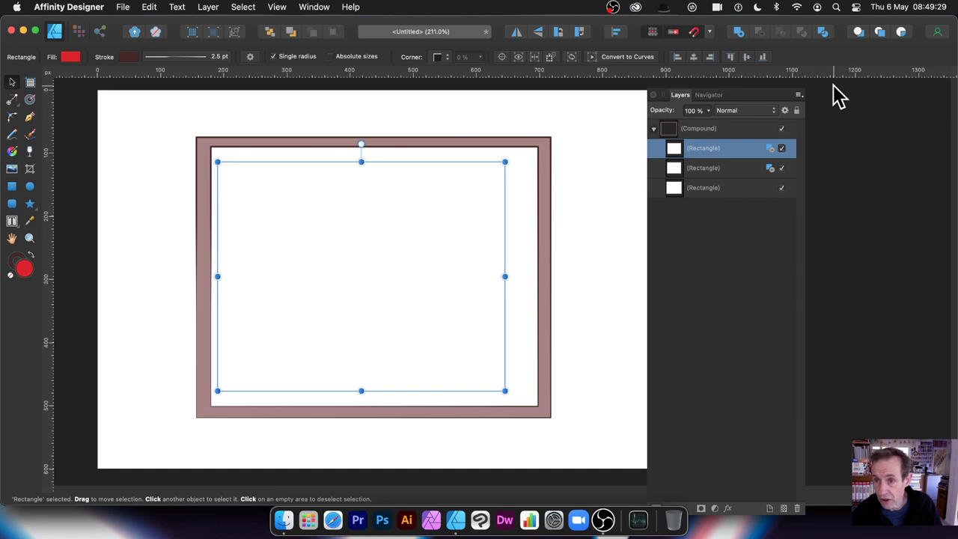
Switch the copied rectangle's operation to Add and resize it to about 178 × 257 px, placed across the frame's upper edge
click(773, 152)
click(783, 161)
drag(245, 217, 269, 211)
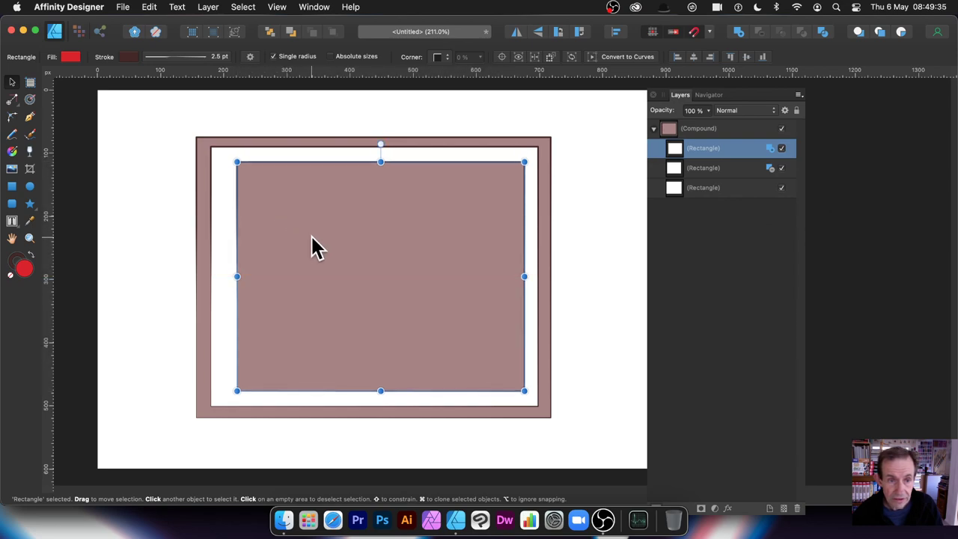
drag(237, 162, 412, 229)
drag(484, 293, 449, 172)
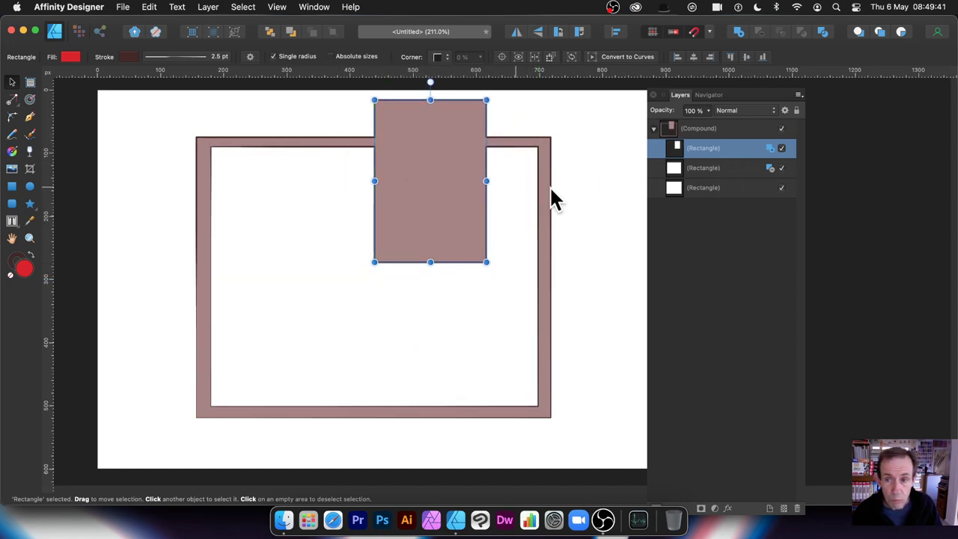
Shrink the subtracted rectangle to about 425 × 320 px and reposition it within the outer rectangle to thicken the frame
click(704, 169)
drag(211, 147, 269, 206)
drag(318, 266, 286, 247)
Move the added rectangle left along the frame's upper edge and select the whole compound
click(719, 149)
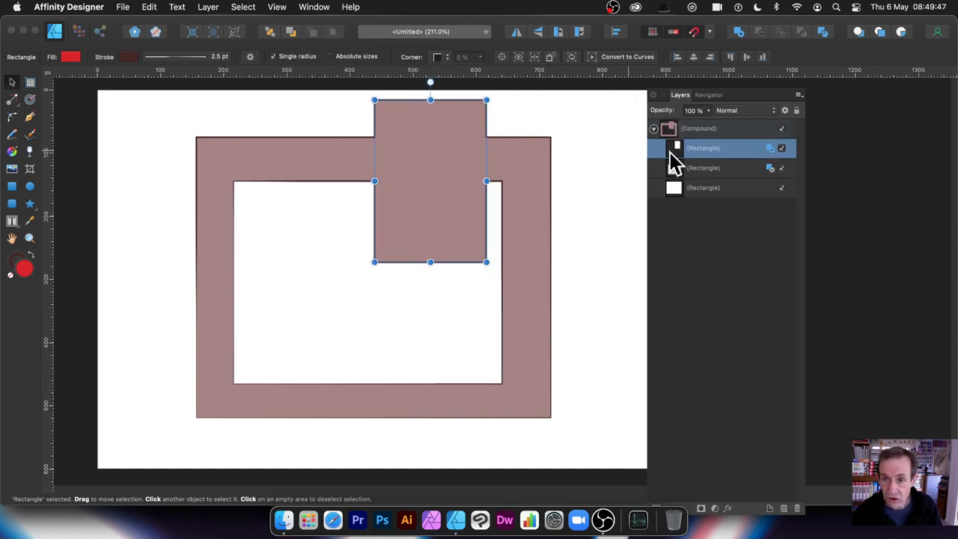
drag(431, 143, 468, 152)
drag(428, 131, 337, 141)
click(442, 325)
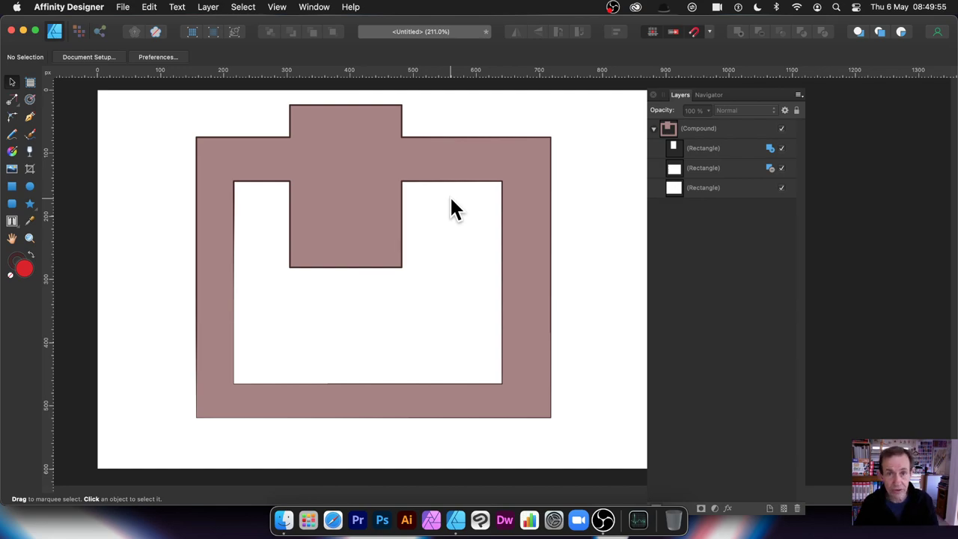
click(343, 206)
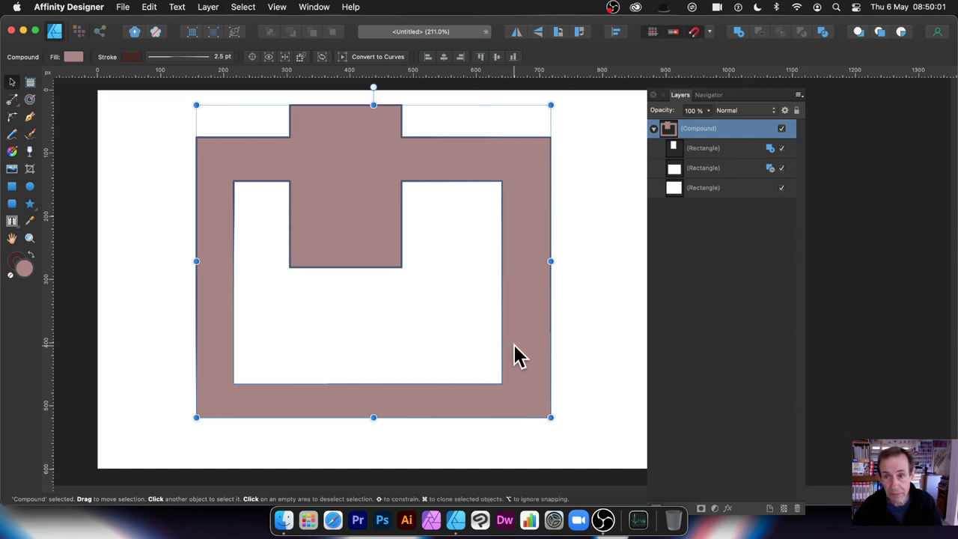
Reshape the added rectangle into a bar about 178 × 50 px and duplicate it into four stacked bars across the frame's right side
click(717, 152)
drag(313, 152, 552, 240)
mouse_move(542, 187)
mouse_down()
mouse_move(549, 322)
mouse_move(560, 342)
mouse_move(561, 211)
mouse_up()
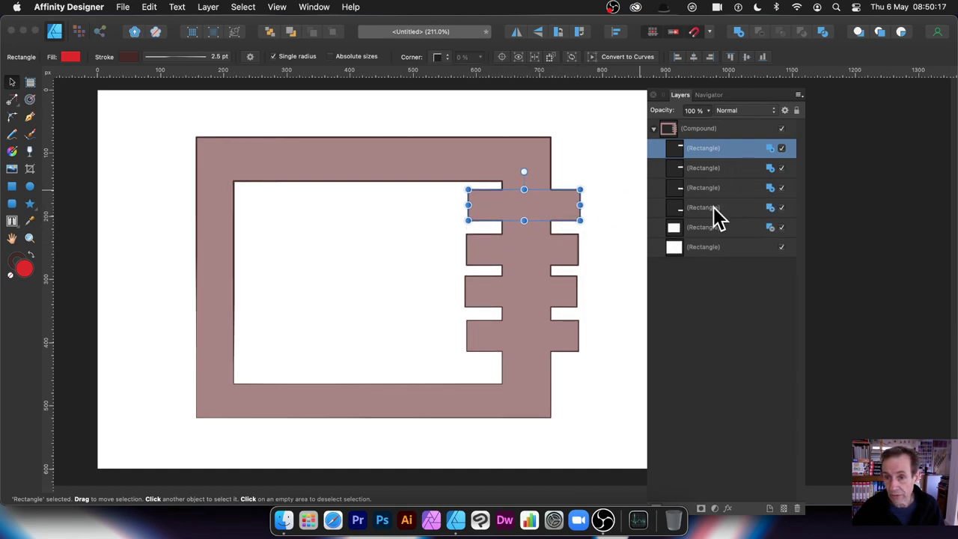
Select all four added bars, align their horizontal centres and nudge them slightly left
shift+click(712, 207)
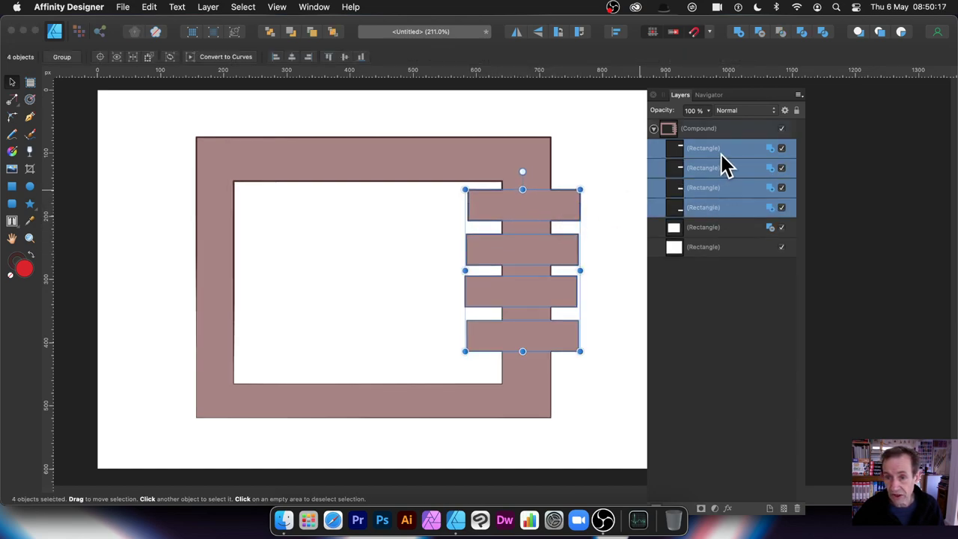
click(294, 57)
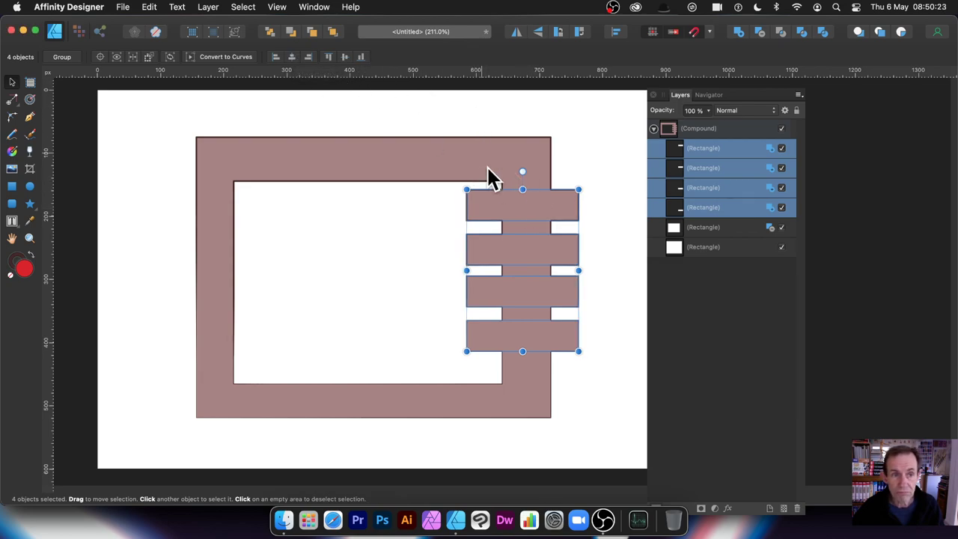
drag(525, 207, 522, 207)
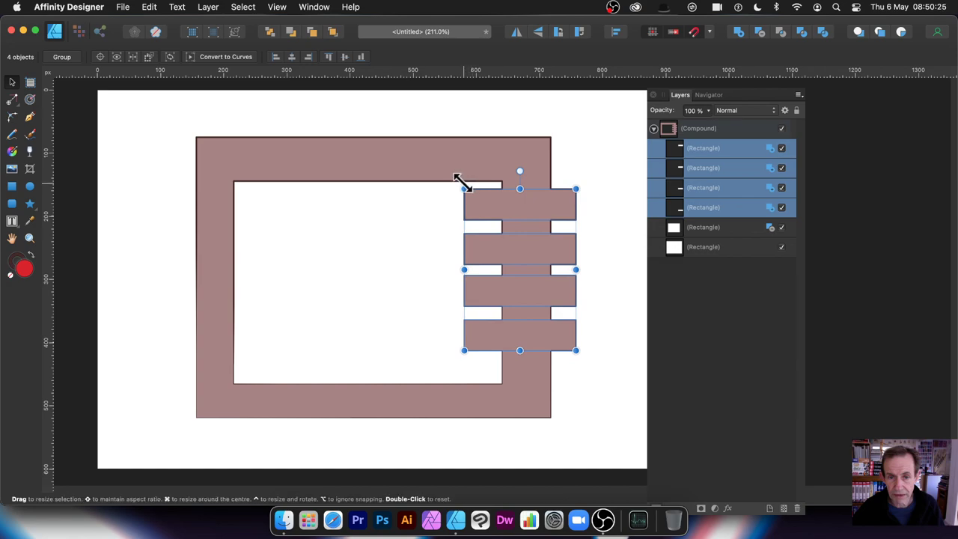
Rotate the four bars together about 60 degrees clockwise, position them over the frame's right side and deselect them
drag(462, 186, 577, 199)
drag(535, 267, 554, 264)
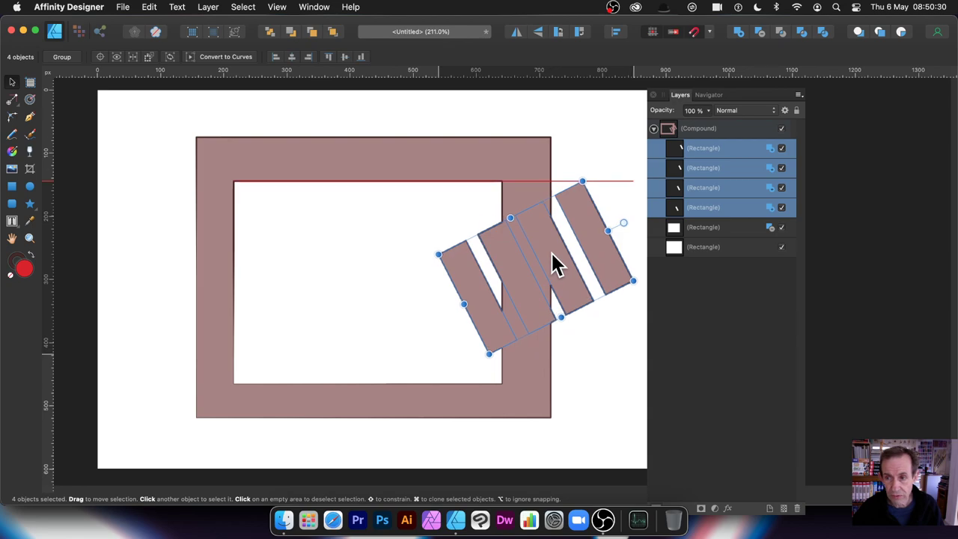
click(580, 180)
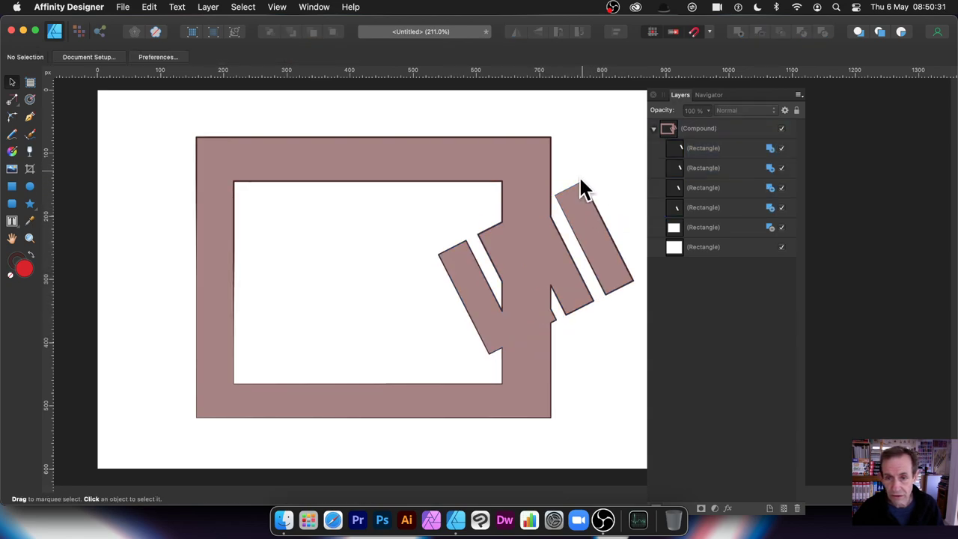
Set the second slanted bar from the right to Subtract within the compound
click(718, 172)
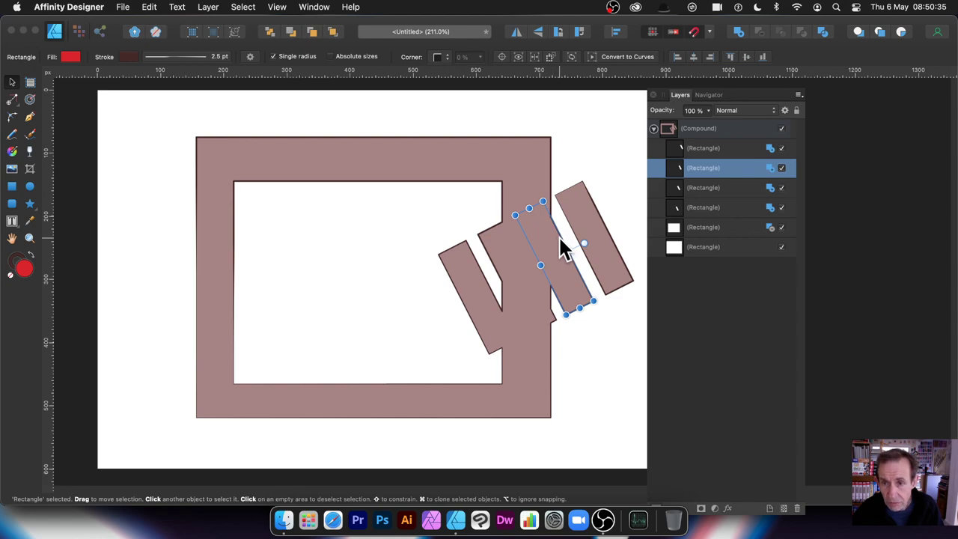
click(772, 169)
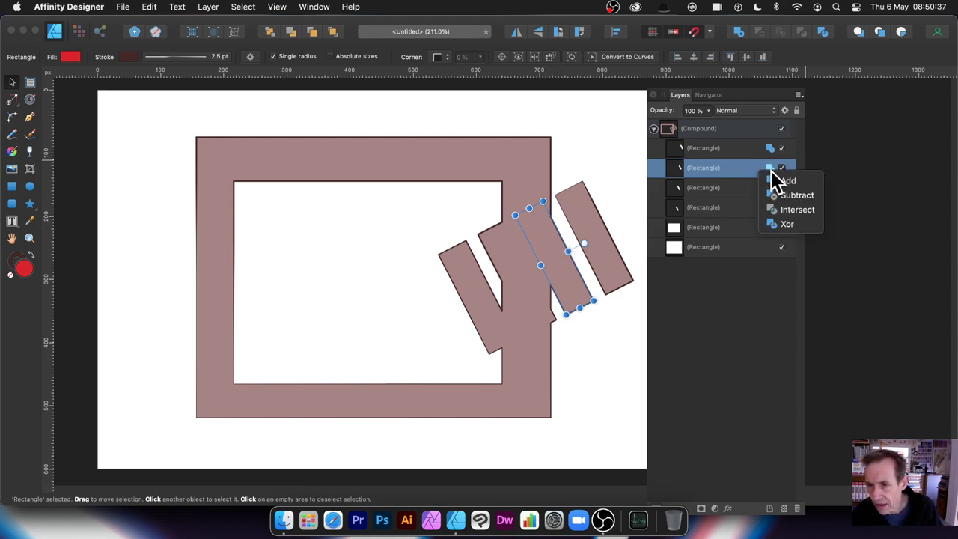
click(786, 195)
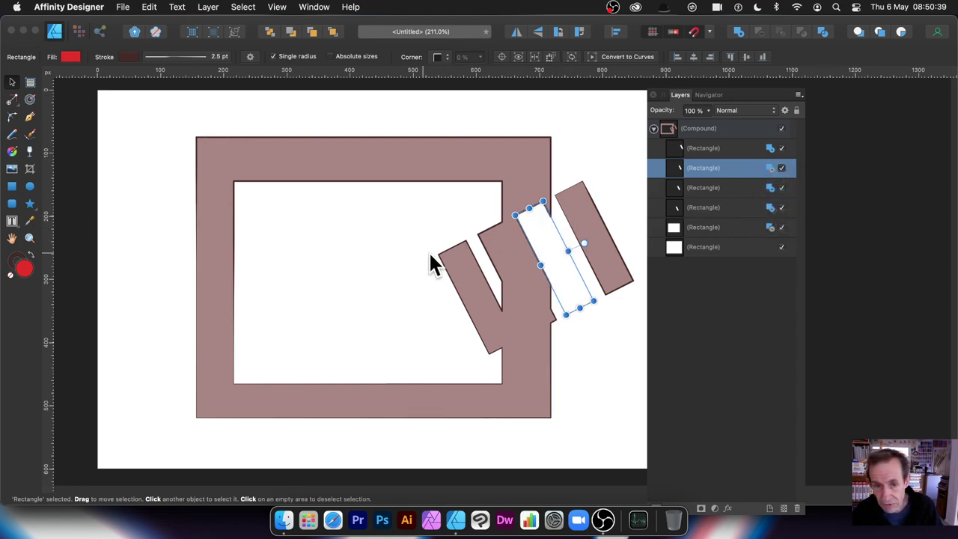
Select all four slanted bars together, move them down and left over the frame's right side, and deselect them
click(715, 209)
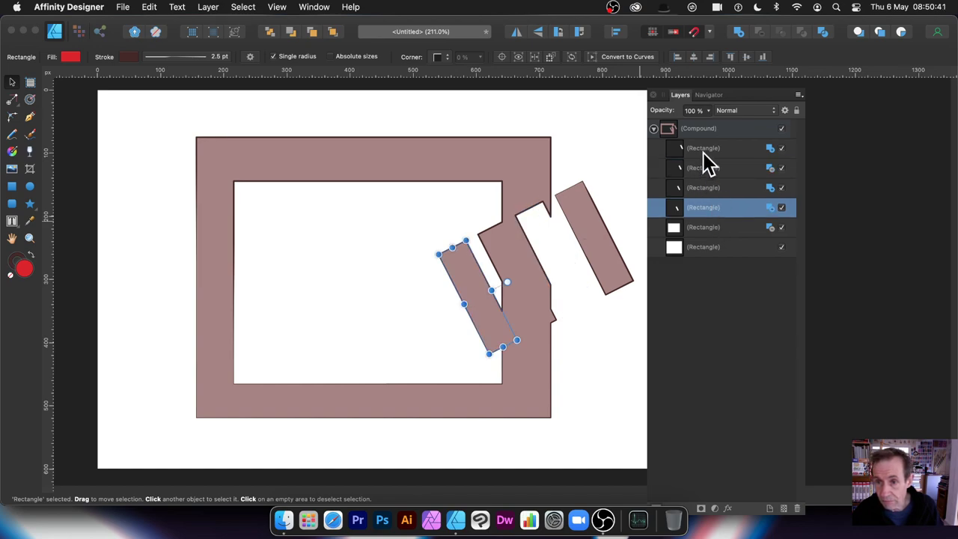
shift+click(703, 153)
drag(594, 225, 572, 252)
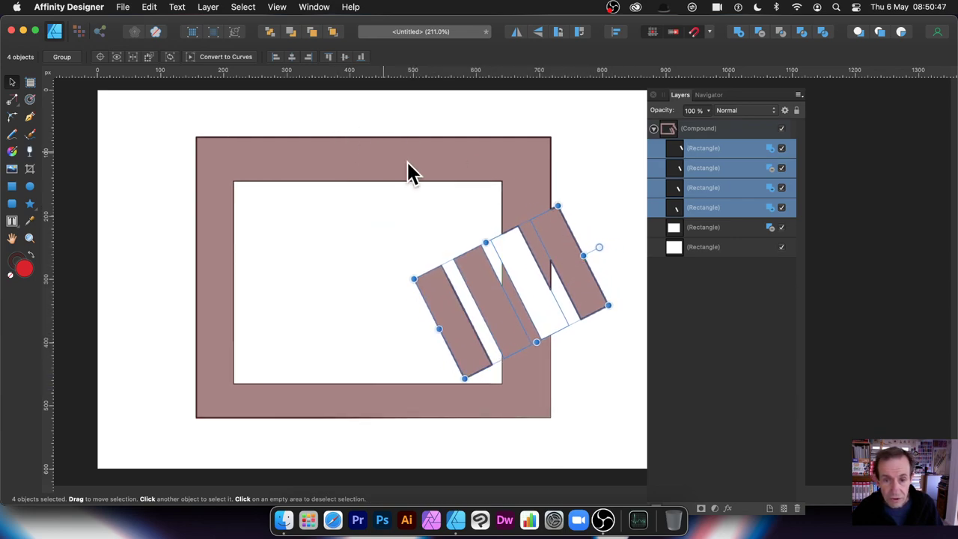
click(595, 190)
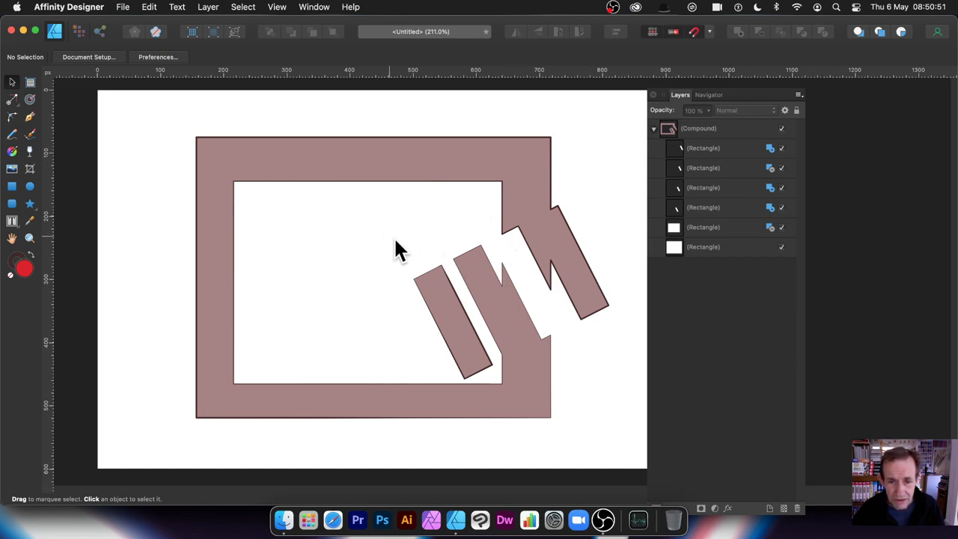
Move the rightmost slanted bar onto the frame's upper edge, set it to Intersect and widen it across the frame's upper-left area
click(705, 149)
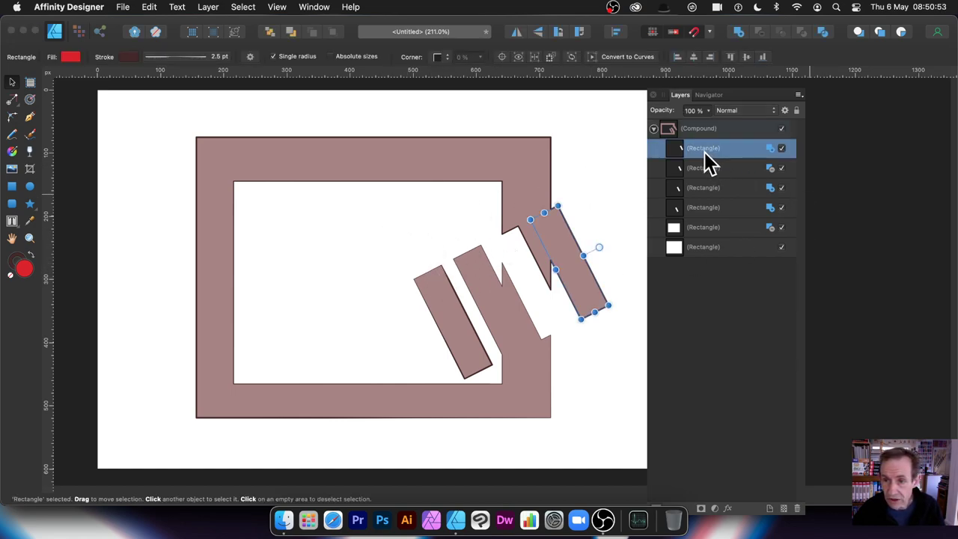
drag(575, 230, 339, 156)
click(771, 148)
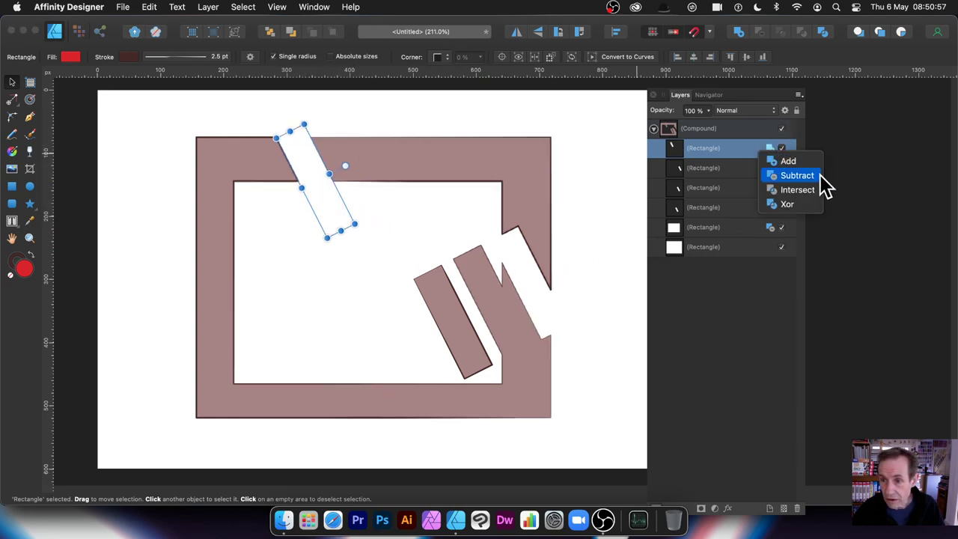
click(802, 196)
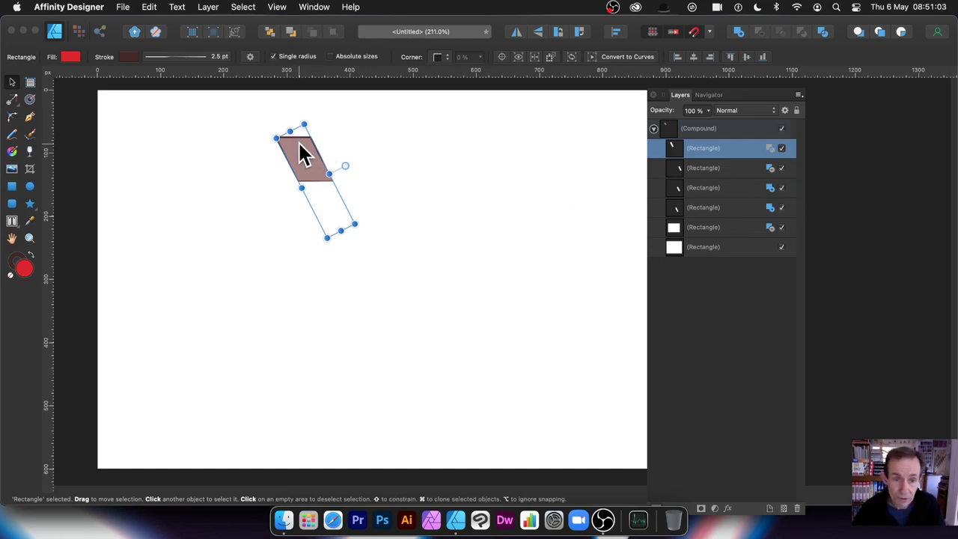
drag(302, 187, 149, 203)
drag(285, 227, 349, 166)
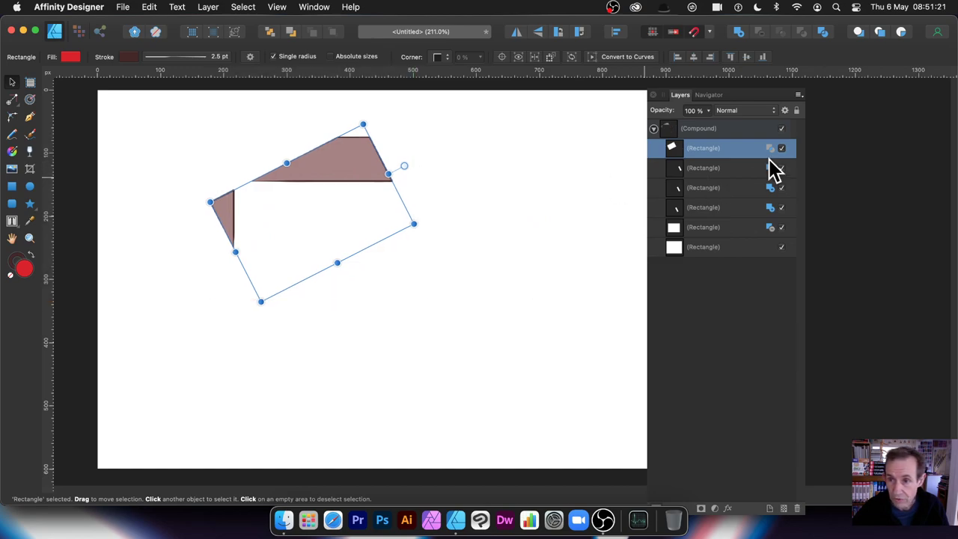
Try the Xor operation on the widened rectangle and move it around over the frame's upper edge and upper-right corner
click(772, 149)
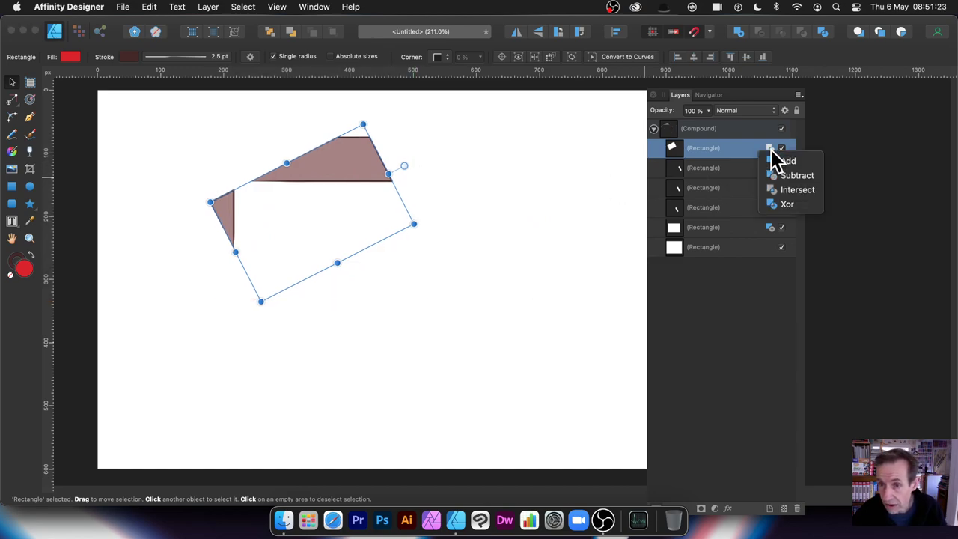
click(790, 206)
drag(364, 209, 444, 177)
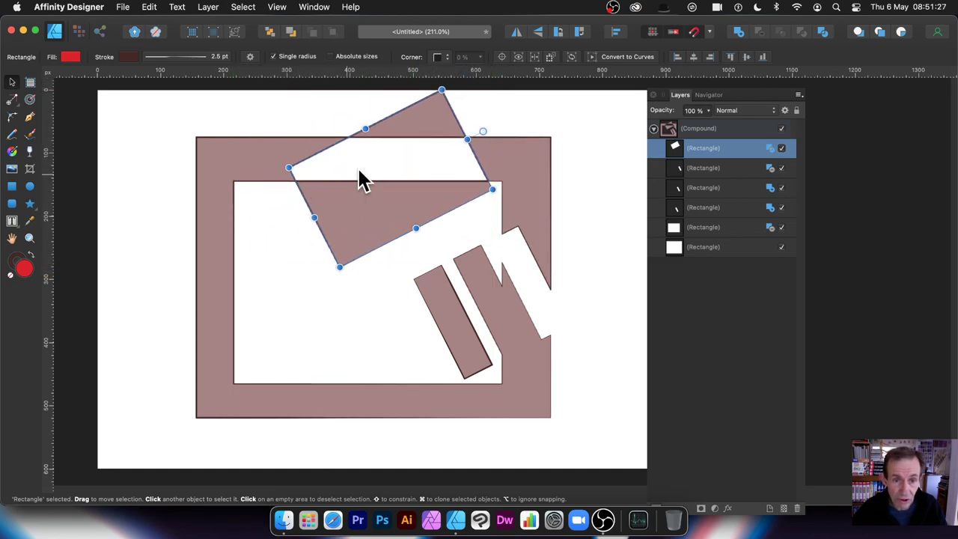
drag(354, 229, 352, 206)
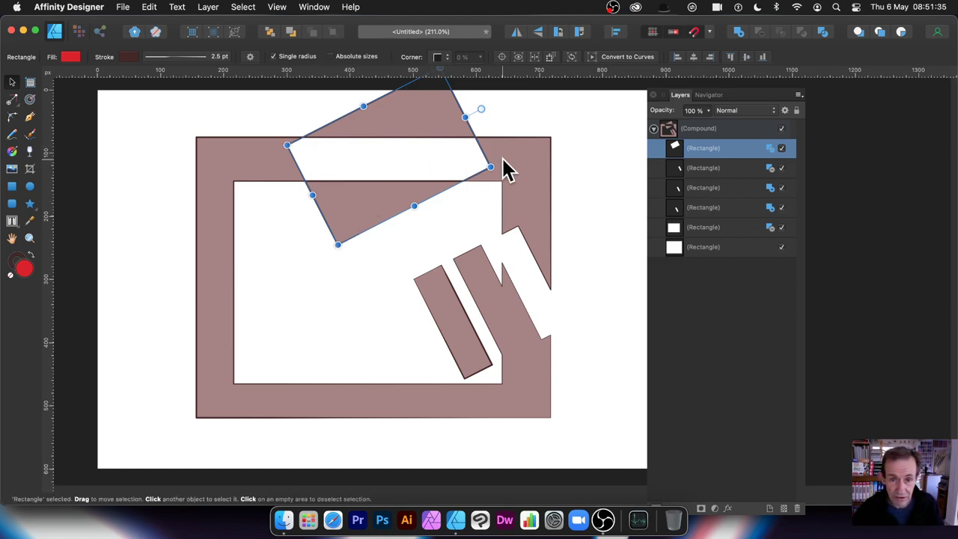
drag(385, 203, 462, 223)
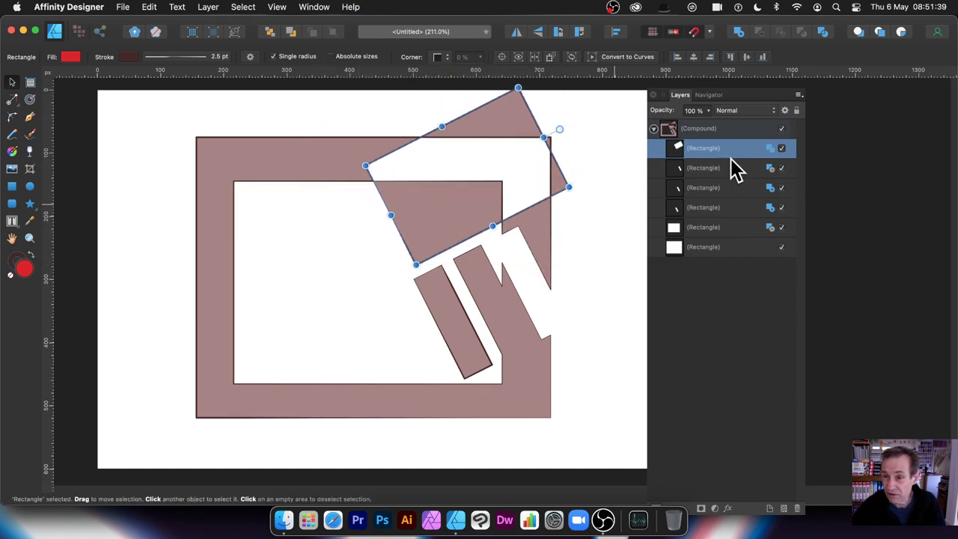
Set the widened rectangle to Subtract and reshape it into a narrow slanted bar cutting through the frame's upper-left edge
click(770, 148)
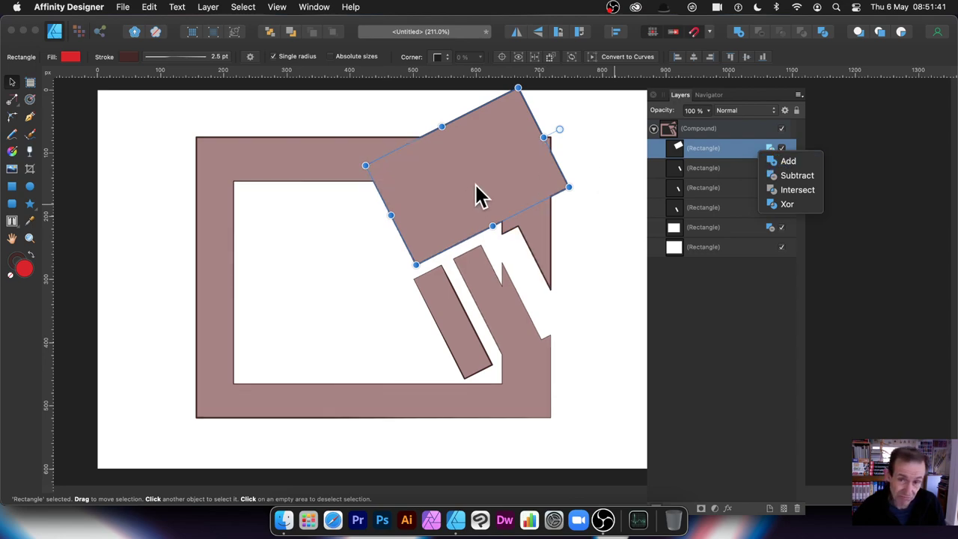
click(796, 176)
drag(485, 168, 270, 162)
drag(354, 182, 279, 303)
drag(232, 248, 268, 181)
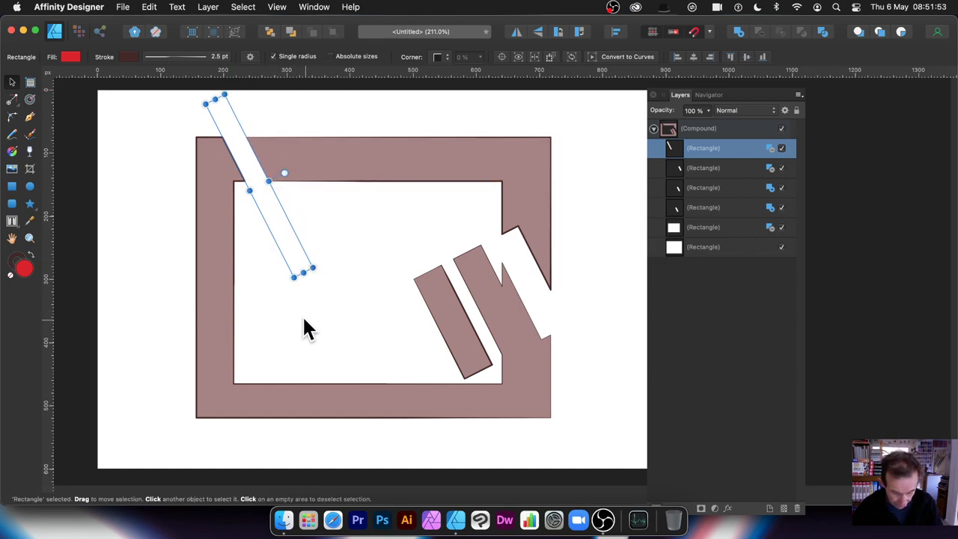
Duplicate the narrow subtracting bar three times rightward along the frame's upper edge and shorten the last copy
drag(278, 241, 399, 212)
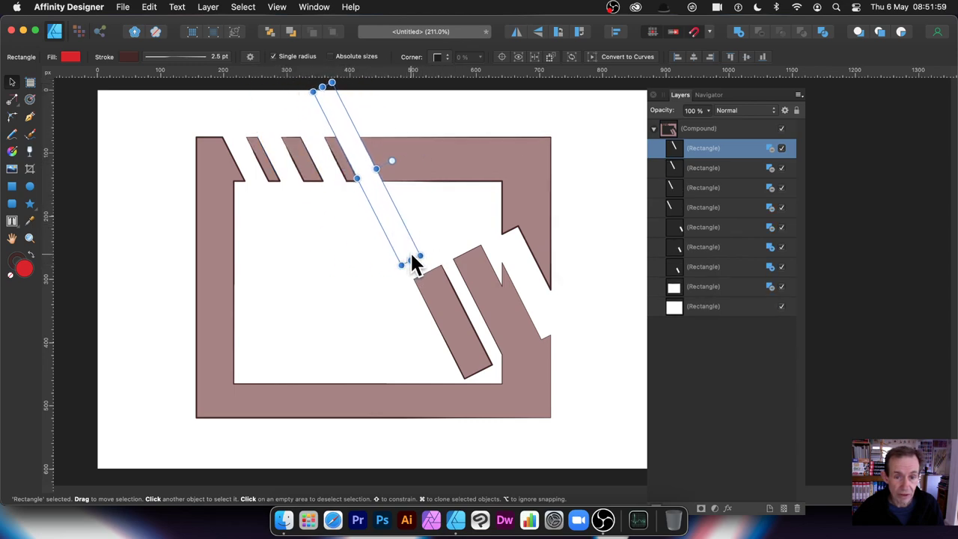
drag(405, 259, 381, 214)
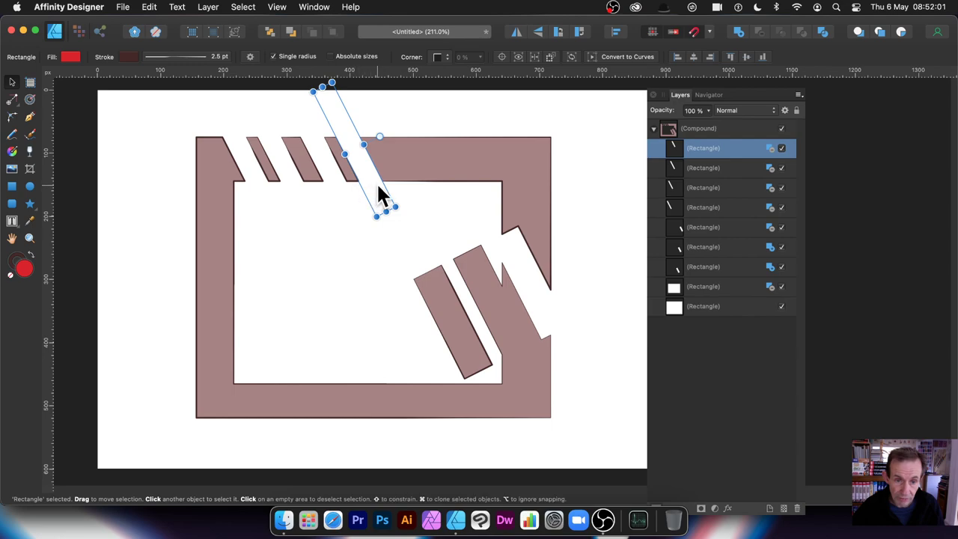
drag(370, 180, 430, 192)
key(Escape)
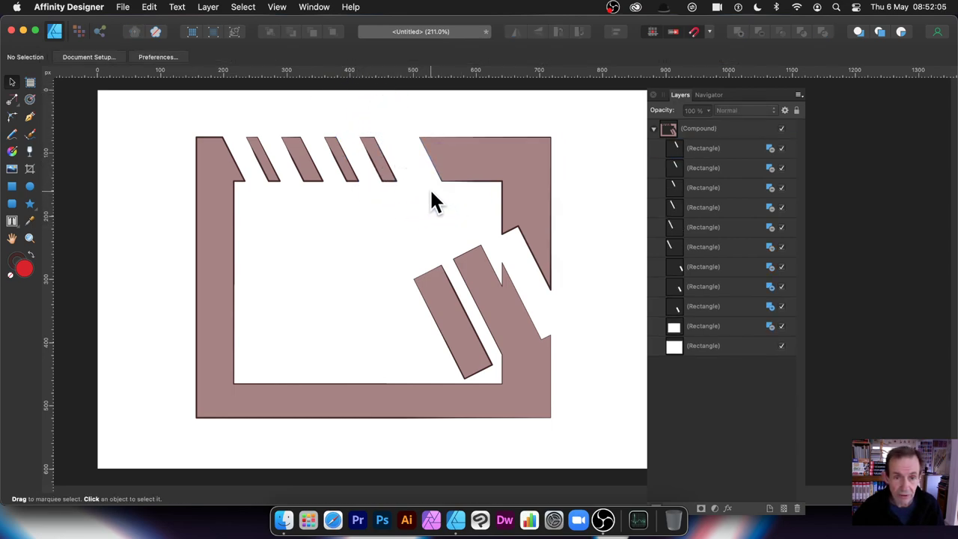
click(431, 196)
key(super+z)
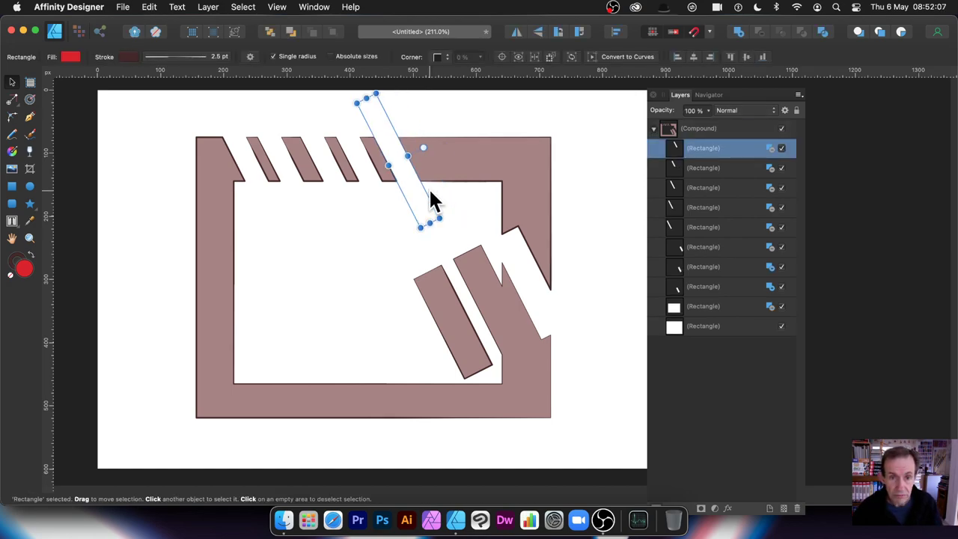
key(super+z)
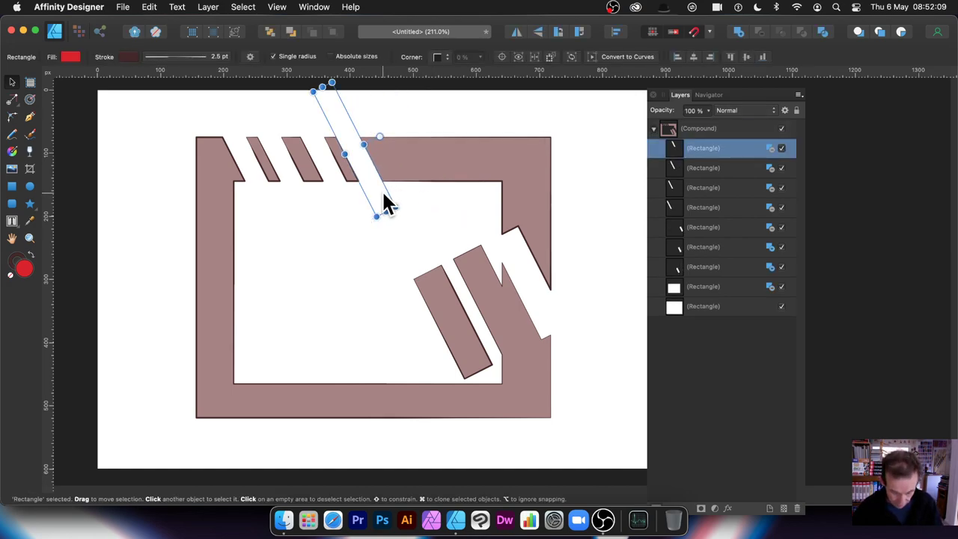
Duplicate the shortened bar further right, narrow the copy to a thin slit, add a second thin copy beside it and deselect
drag(377, 201, 415, 185)
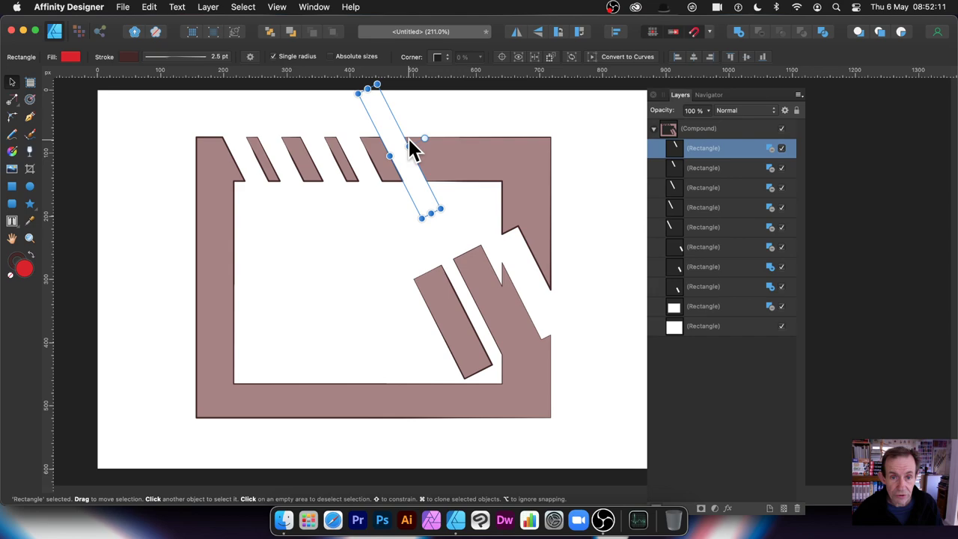
mouse_move(408, 145)
mouse_down()
mouse_move(378, 132)
mouse_move(407, 140)
mouse_move(393, 132)
mouse_up()
click(150, 146)
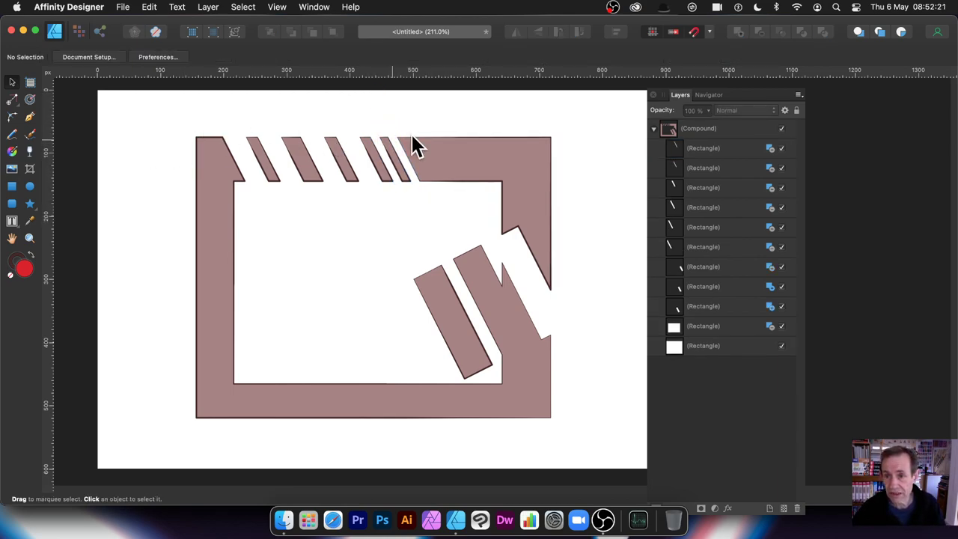
Hide the topmost rectangle layer of the compound and show it again
click(730, 148)
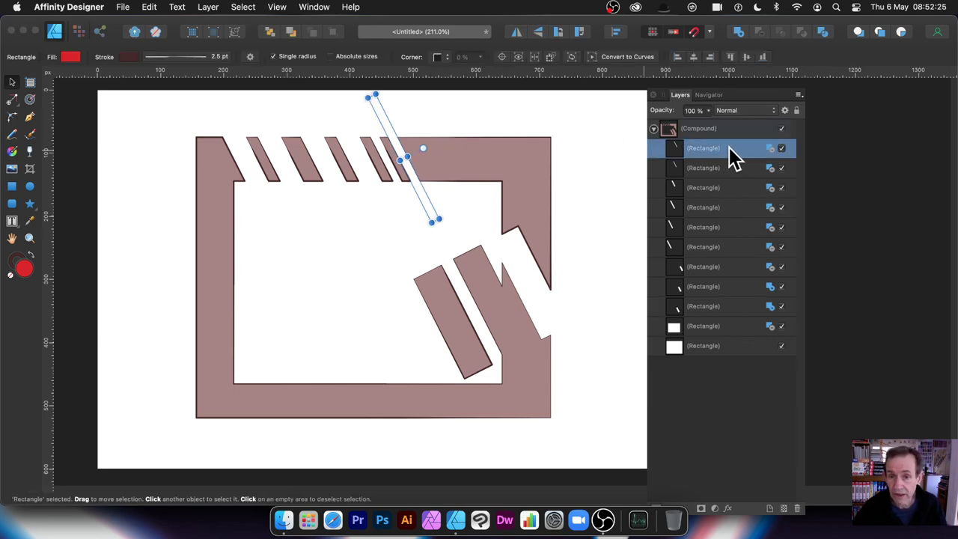
click(783, 149)
click(783, 148)
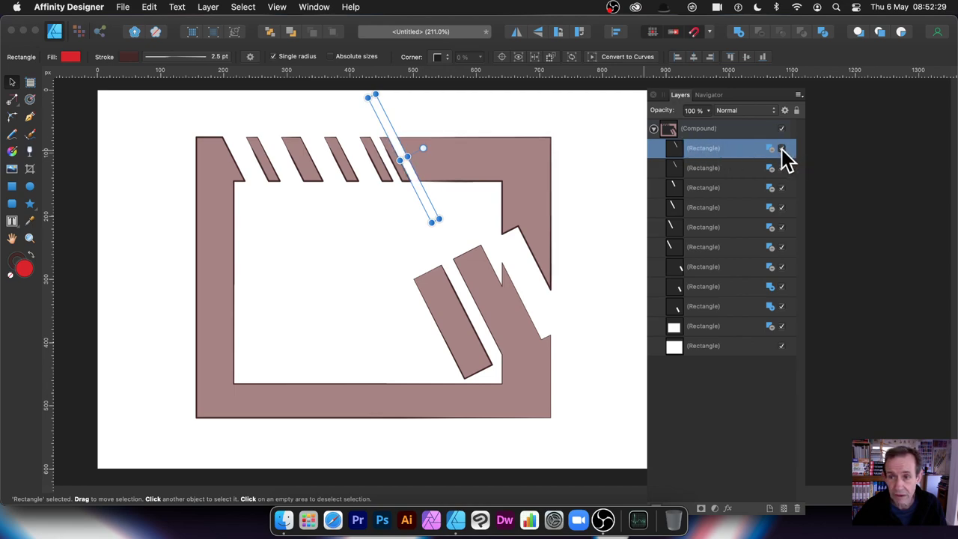
Take the topmost rectangle layer out of the compound, then return it inside as the second component without nesting it in another rectangle
drag(700, 150, 707, 370)
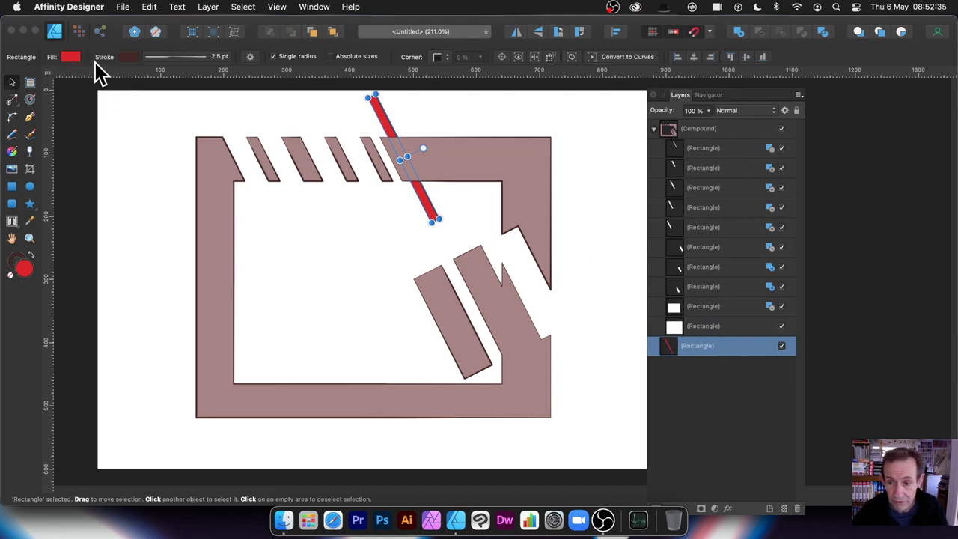
drag(675, 345, 704, 163)
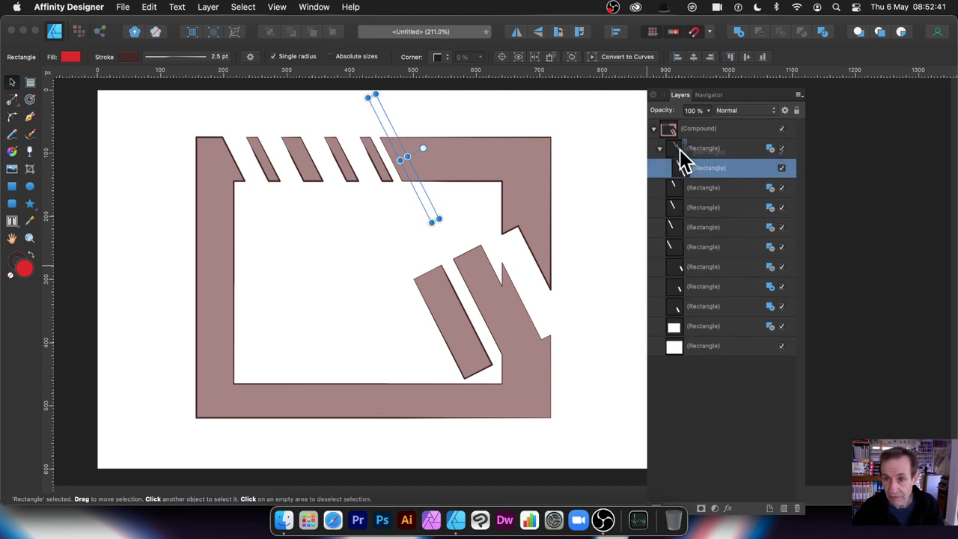
key(super+z)
drag(676, 345, 667, 167)
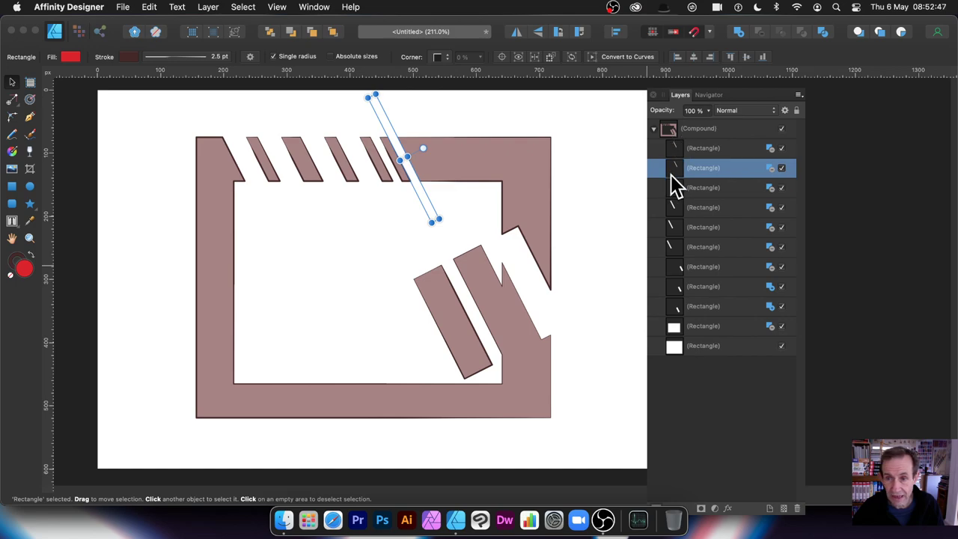
Move the left thin slit's layer from the top to second place in the compound and shorten that slit at its lower end
click(679, 148)
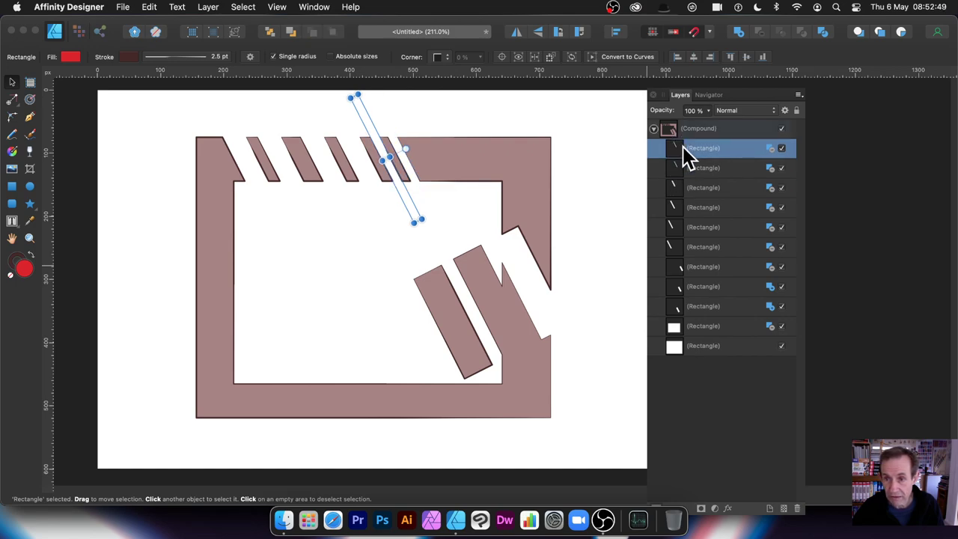
drag(676, 149, 678, 178)
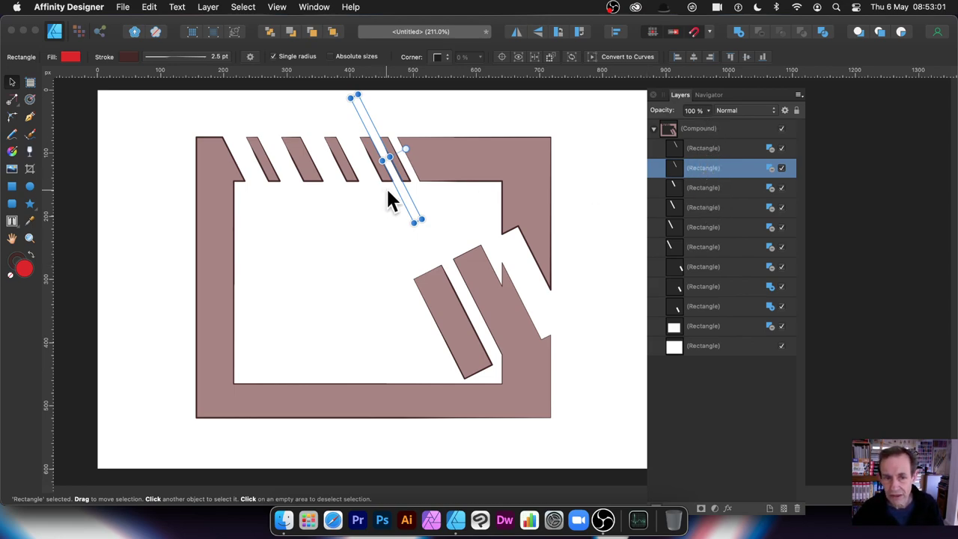
drag(414, 219, 407, 205)
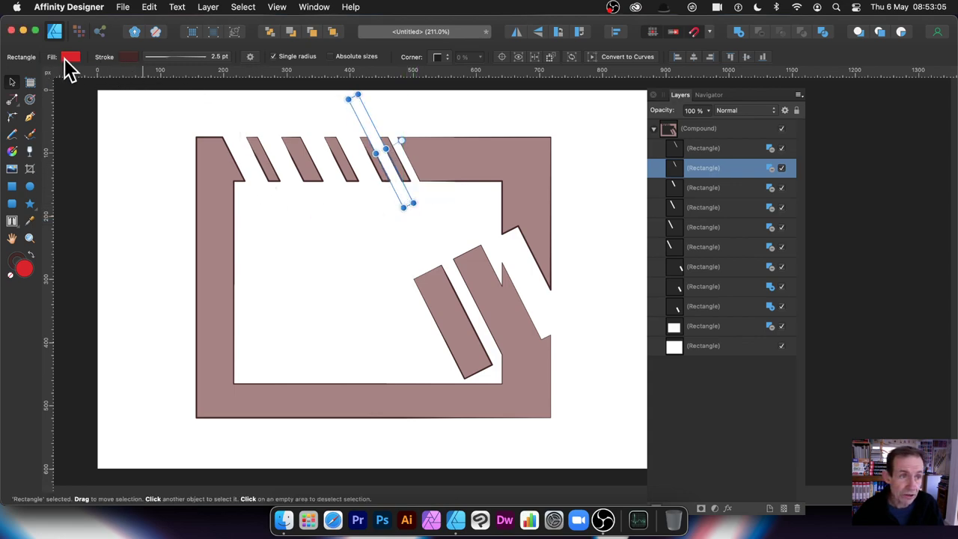
Select the whole compound, set its stroke width to 3 pt and try a dashed line style
click(697, 135)
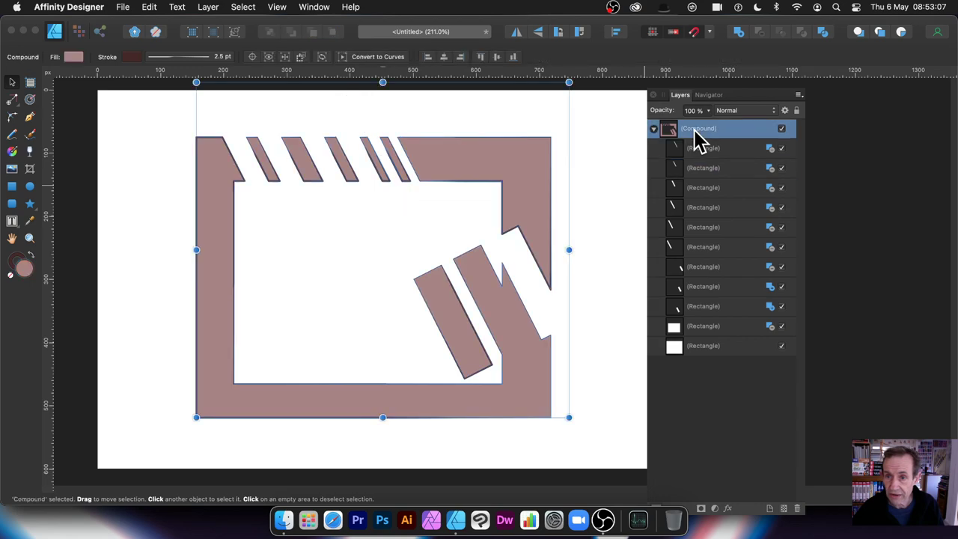
click(214, 57)
mouse_move(164, 95)
mouse_down()
mouse_move(196, 95)
mouse_move(166, 96)
mouse_up()
click(182, 77)
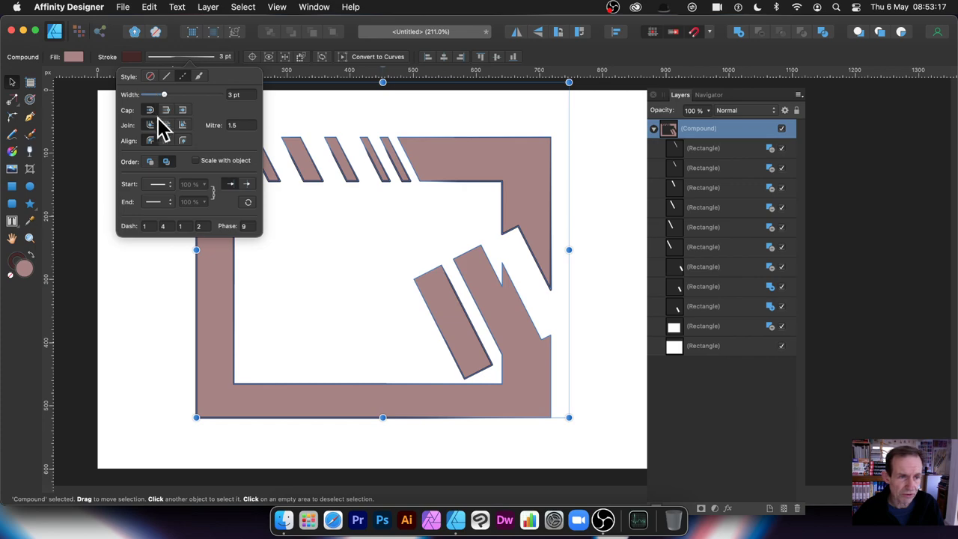
click(175, 57)
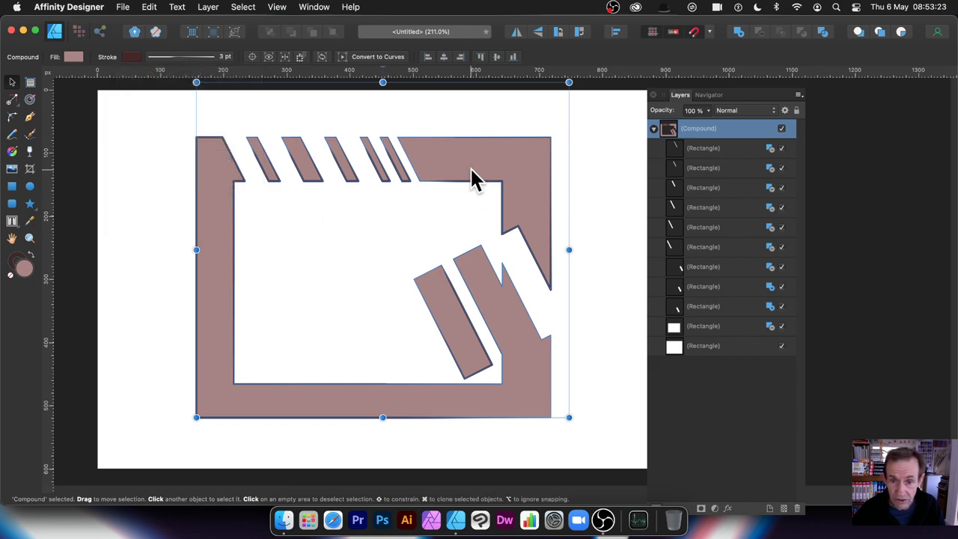
click(157, 59)
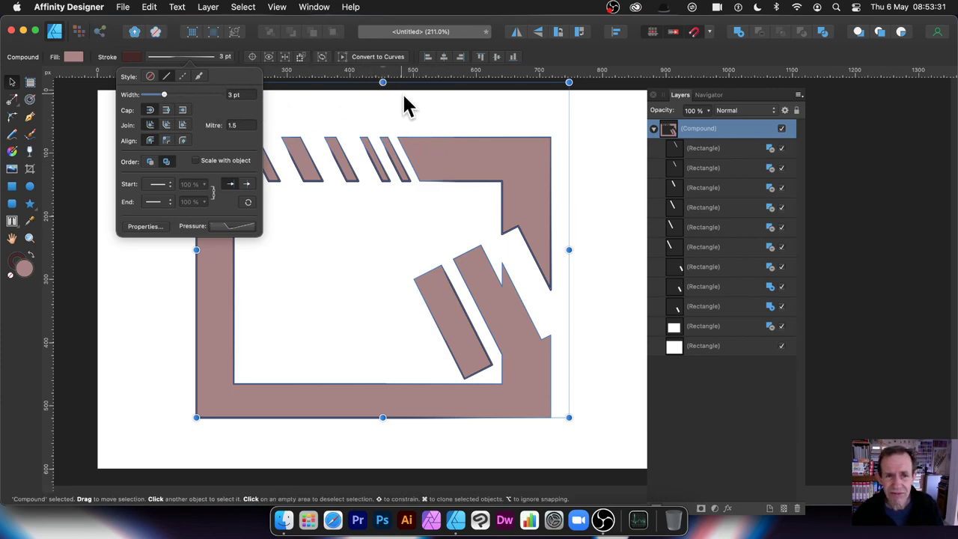
Move the compound slightly down, try a Watercolours brush on its stroke and undo the brush
drag(458, 151, 463, 181)
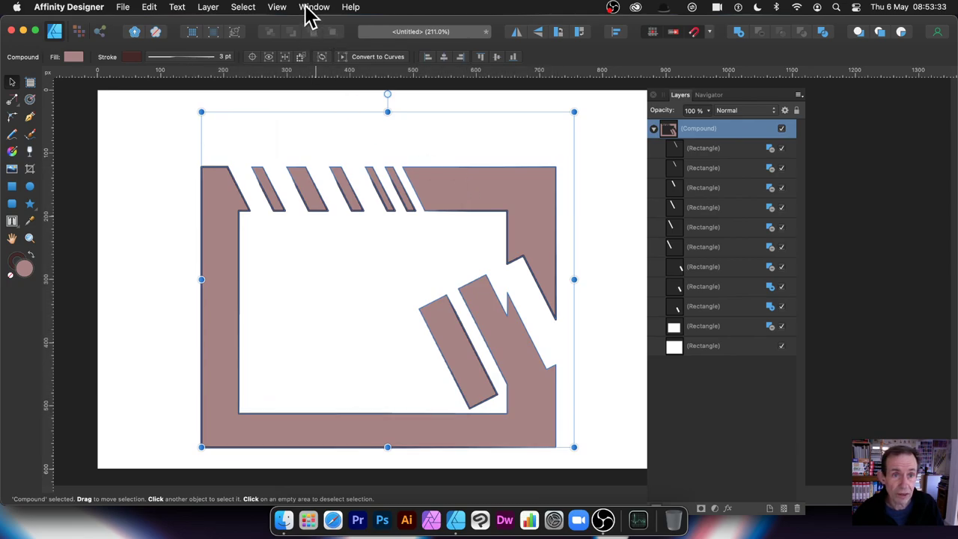
click(275, 8)
mouse_move(349, 259)
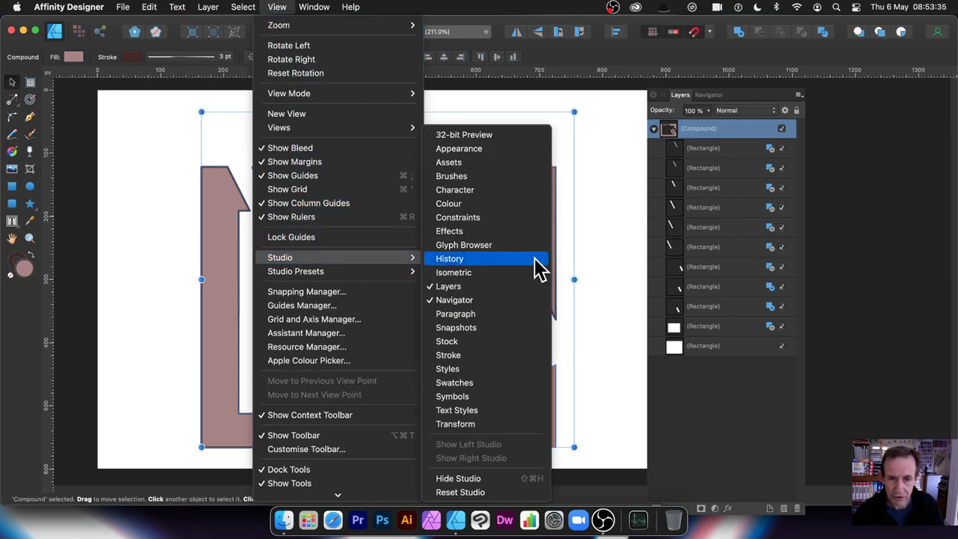
click(472, 180)
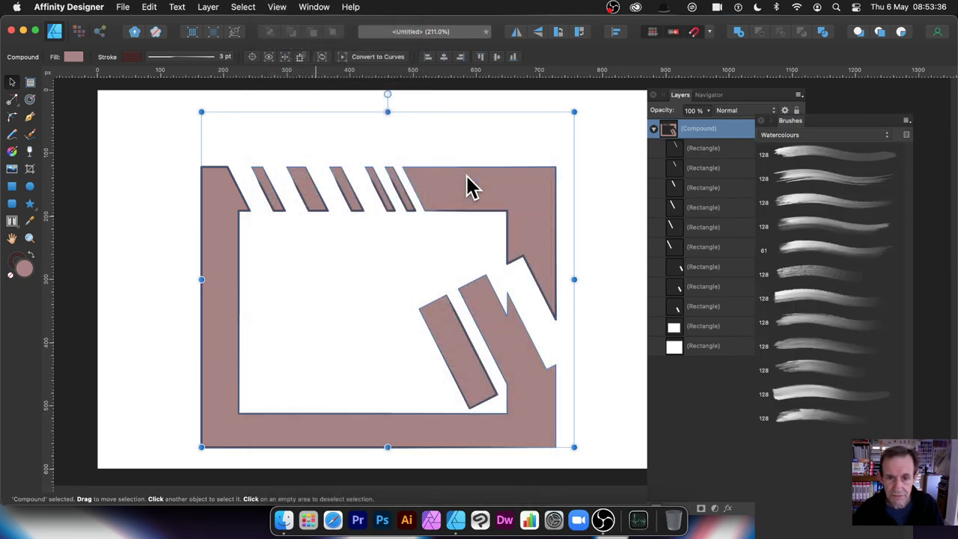
click(802, 245)
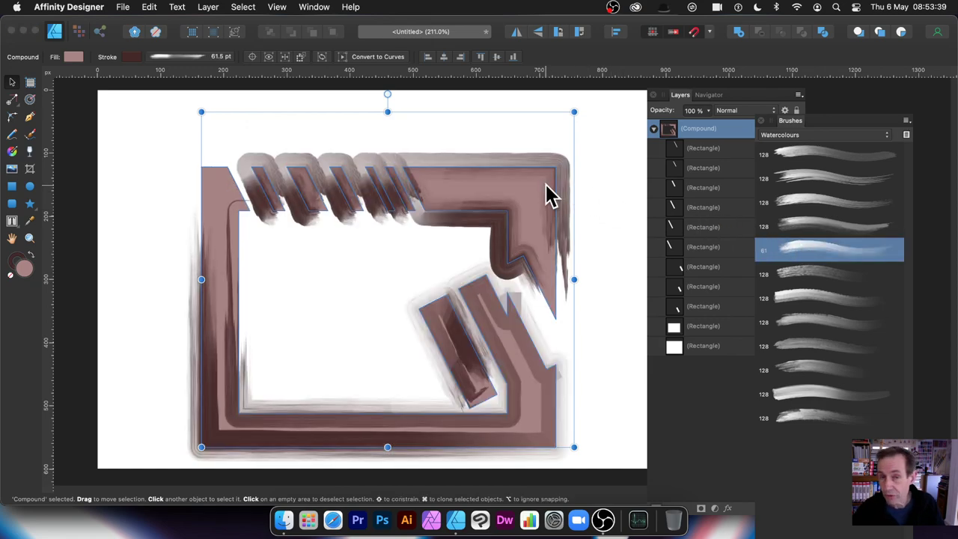
key(super+z)
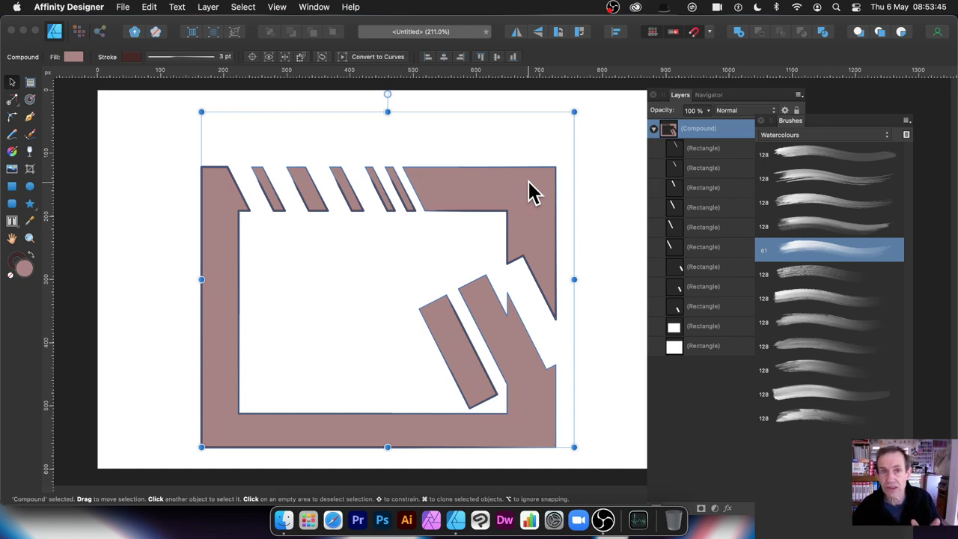
click(762, 121)
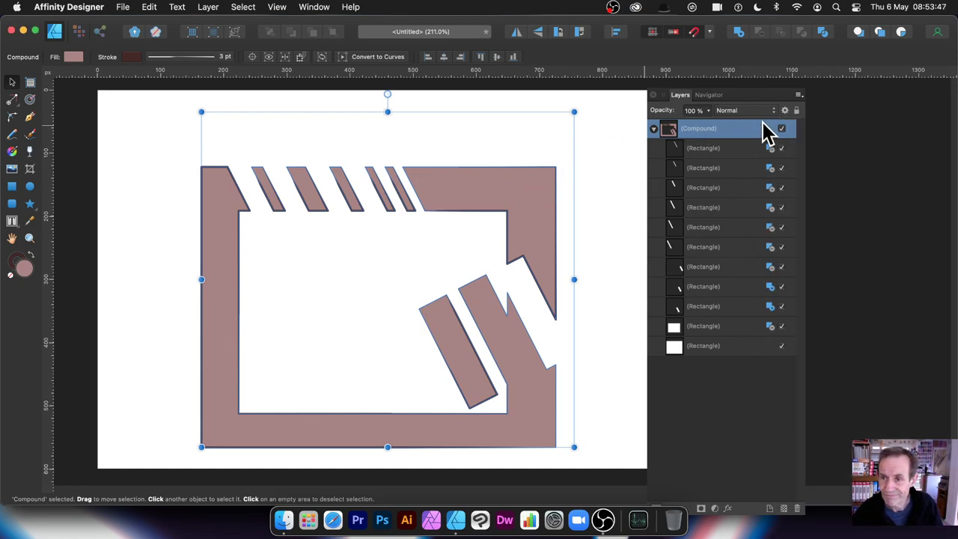
Scale the compound down to about half its width, place it in the middle of the page and collapse its layer
mouse_move(201, 112)
mouse_down()
mouse_move(298, 183)
mouse_move(321, 220)
mouse_move(383, 249)
mouse_up()
drag(535, 306, 404, 214)
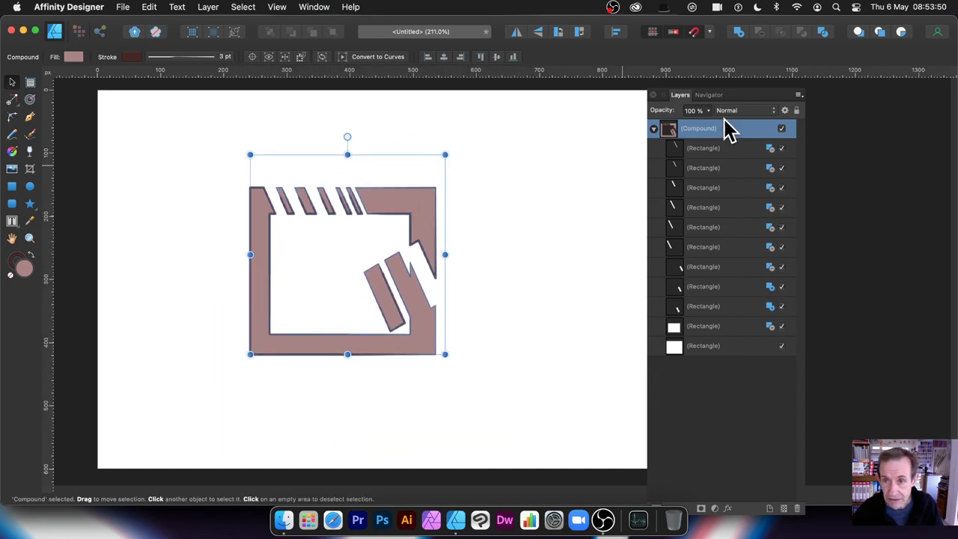
click(654, 130)
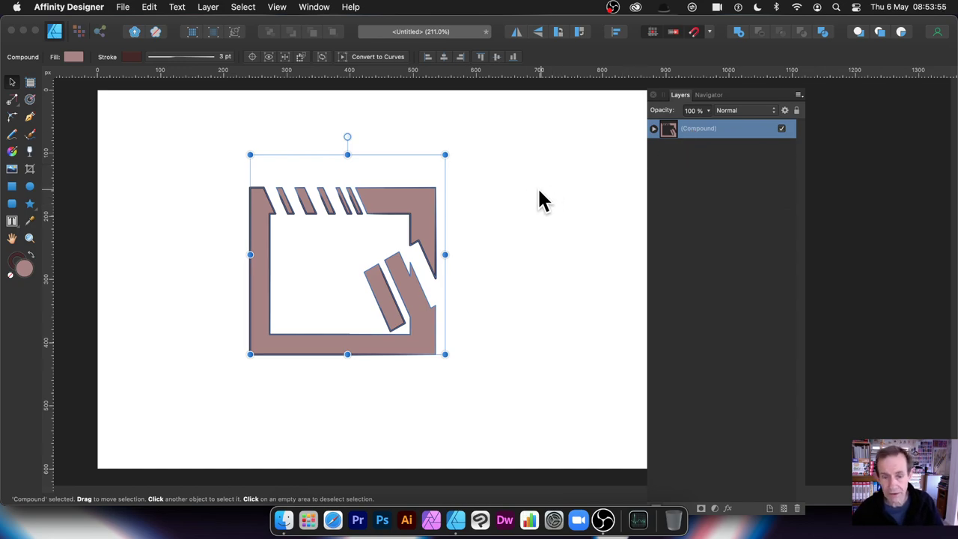
Duplicate the compound and place the copy slightly higher, directly against the original's right edge
right_click(687, 129)
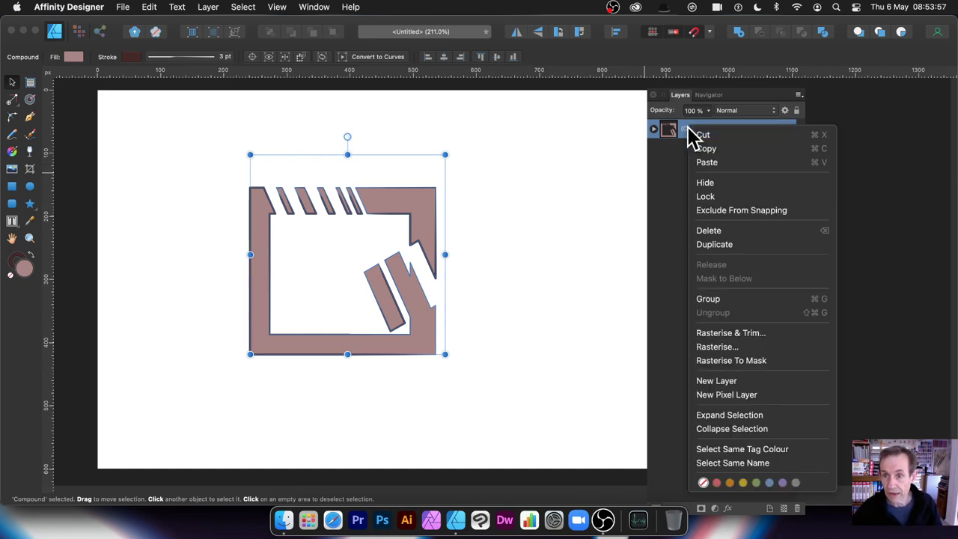
click(712, 244)
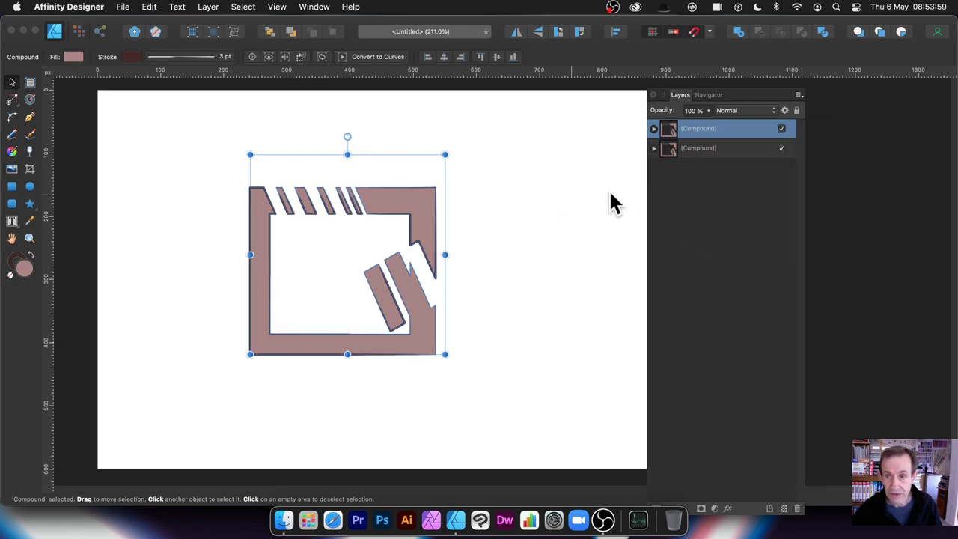
drag(418, 196, 636, 236)
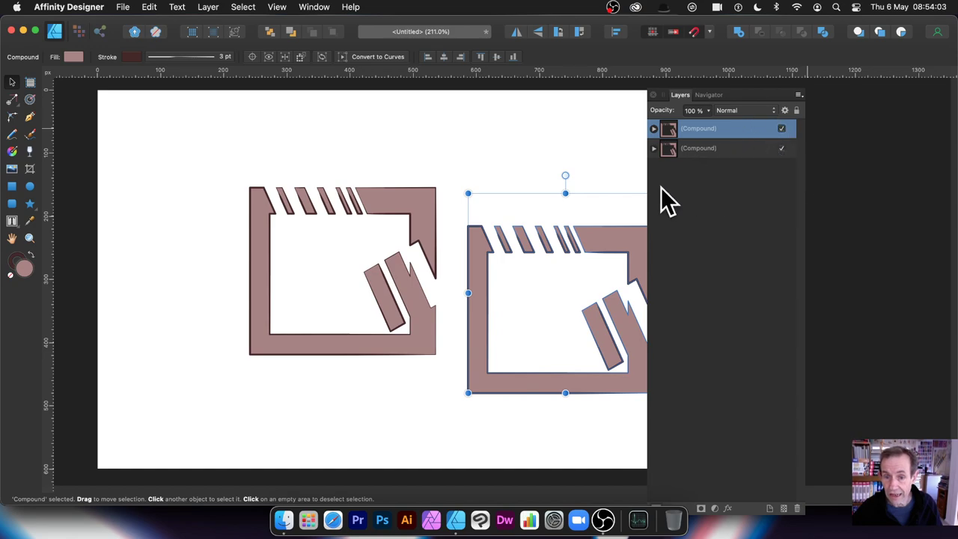
drag(621, 247, 588, 170)
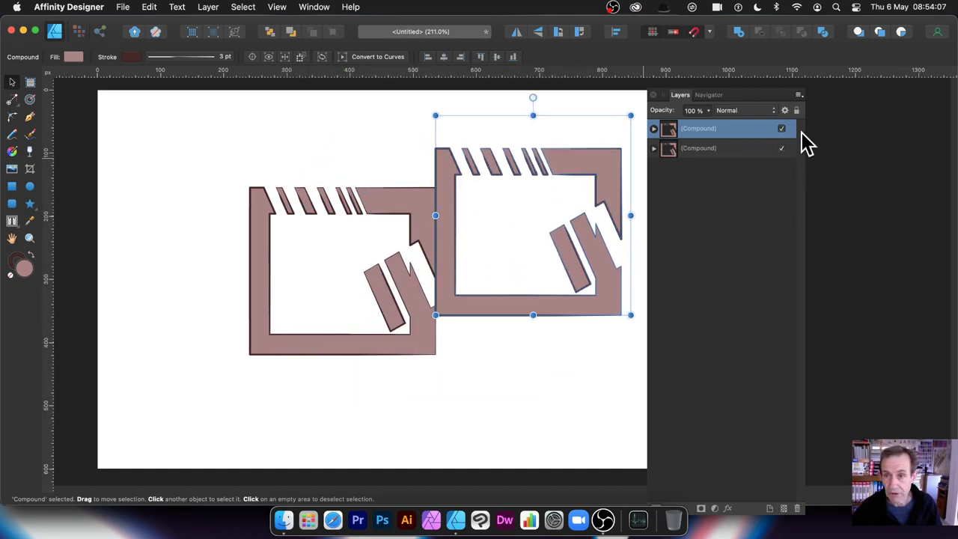
Combine the two compounds into one new compound and expand it to list its nested compounds
shift+click(715, 148)
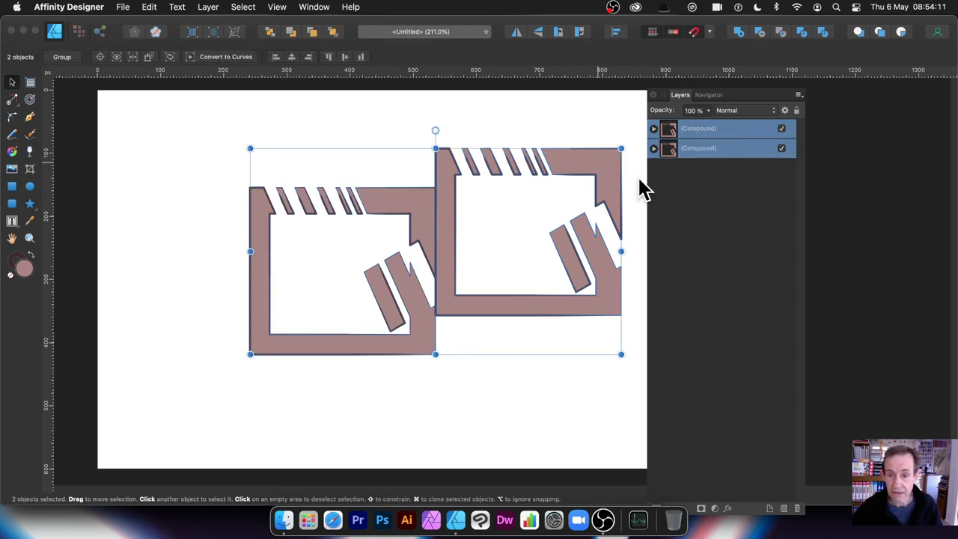
click(208, 7)
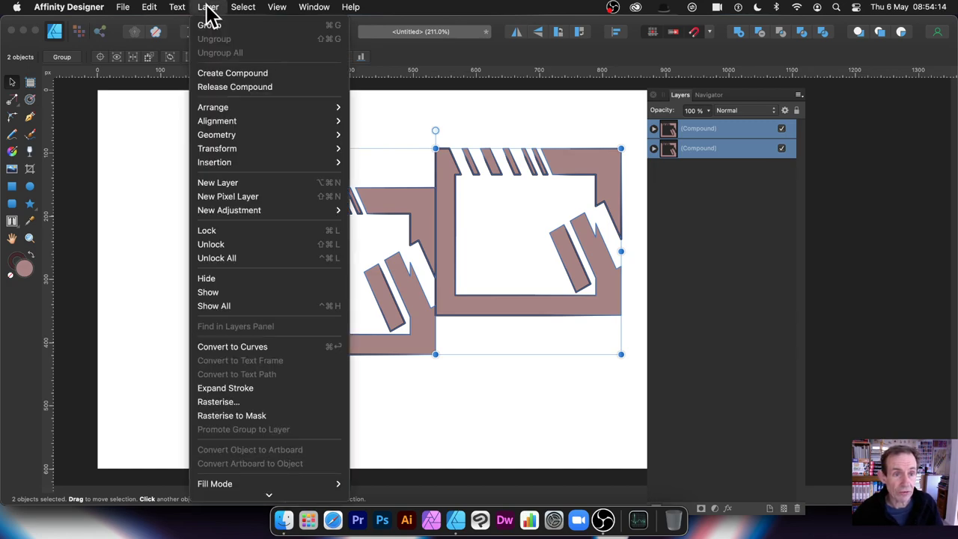
click(252, 74)
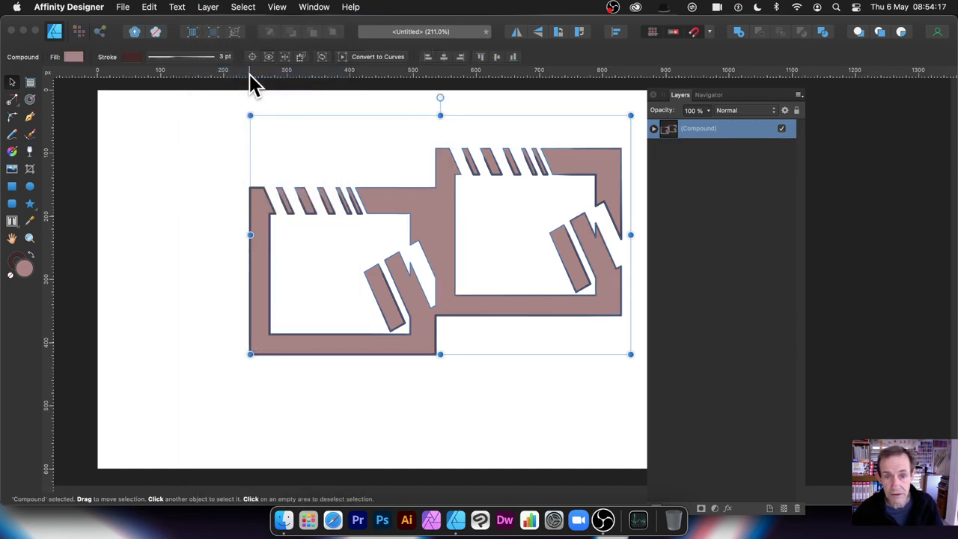
click(654, 128)
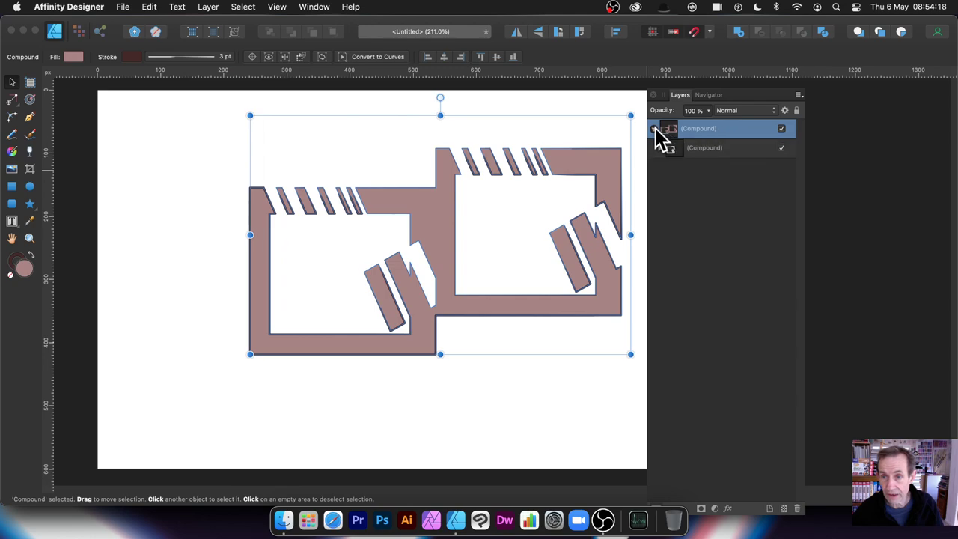
Move the upper nested compound over the other's left side and shrink it to less than half its size
click(696, 154)
drag(564, 158, 325, 252)
click(545, 223)
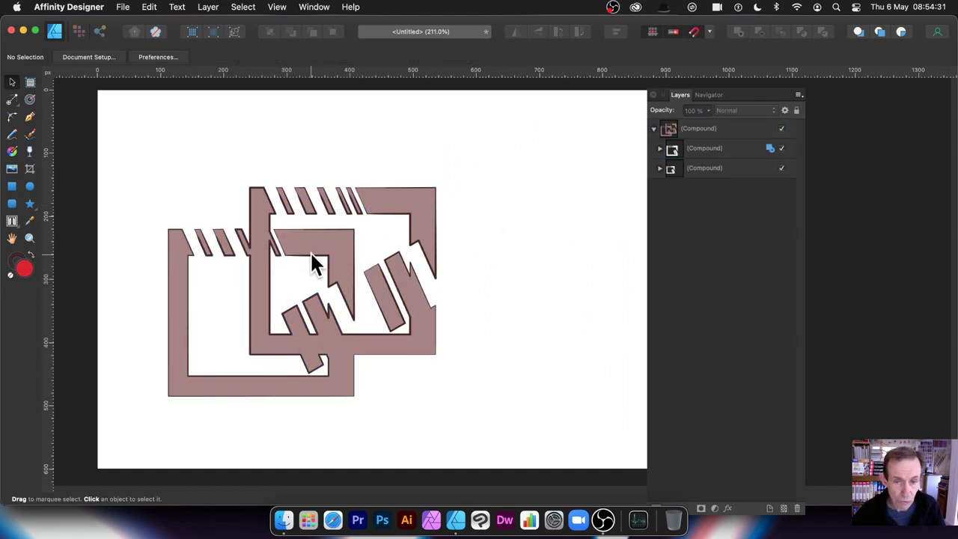
click(705, 149)
drag(363, 394, 244, 290)
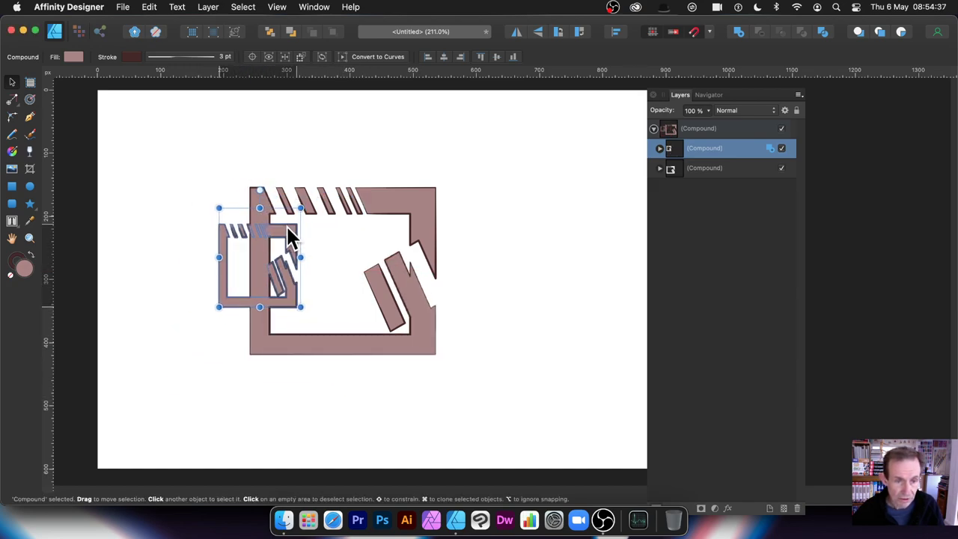
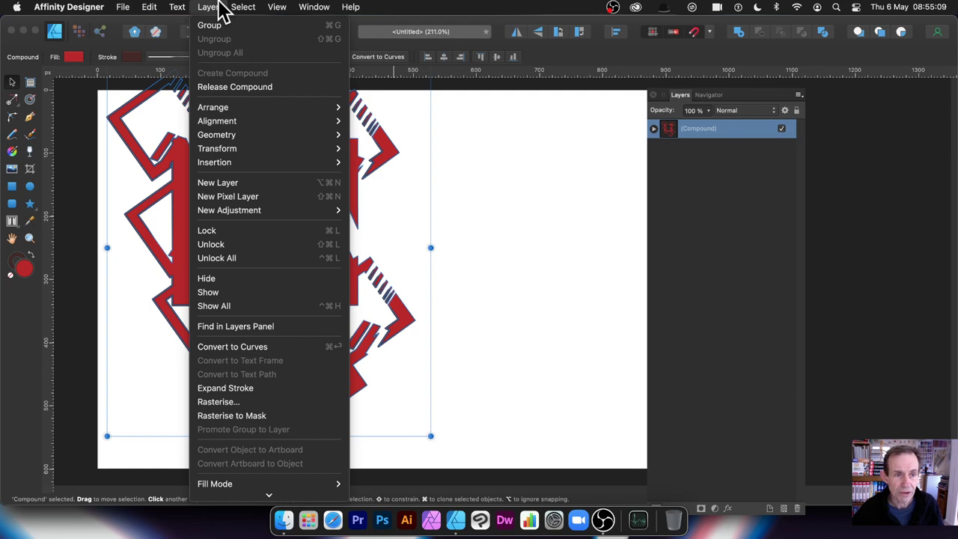
Duplicate the red compound, offset the copy down and to the right, and scale it down to overlap the original
right_click(700, 133)
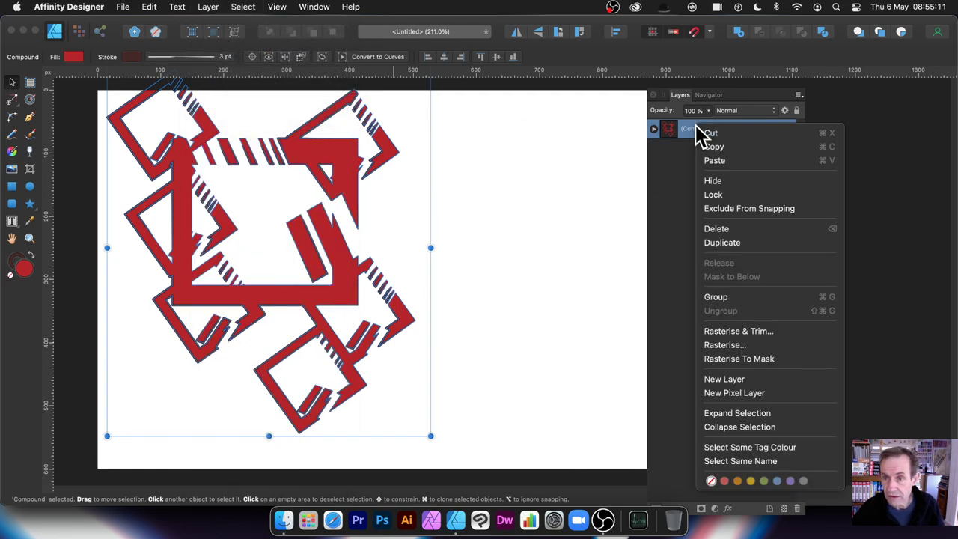
click(723, 244)
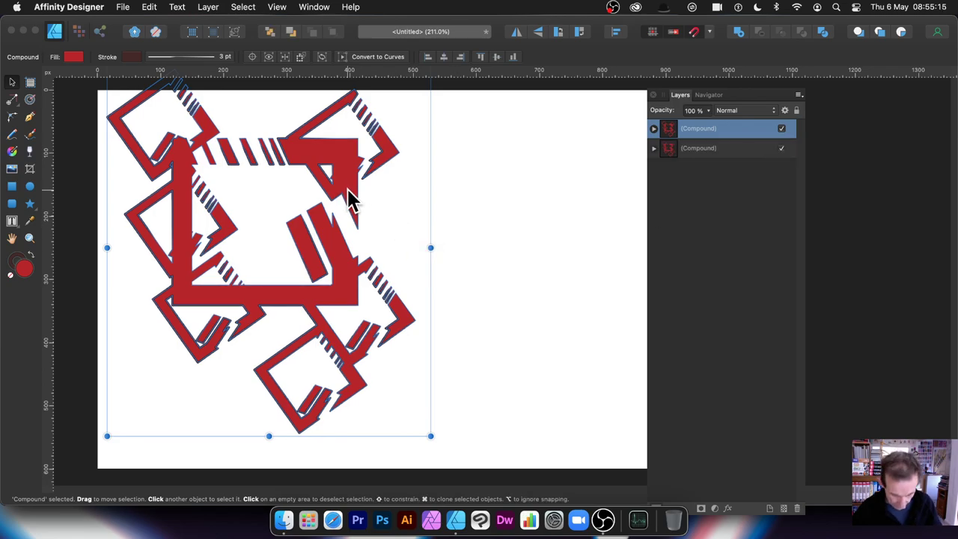
drag(350, 201, 465, 244)
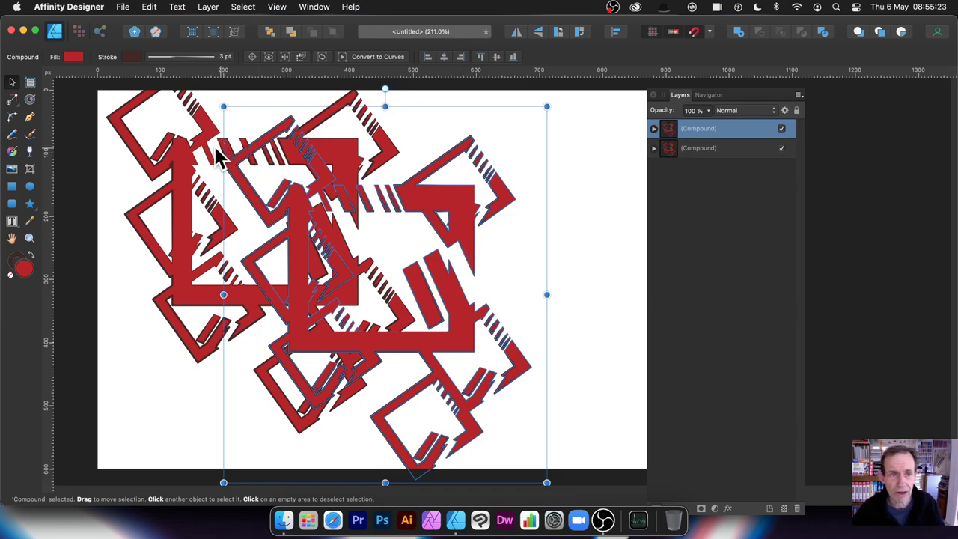
drag(223, 107, 306, 205)
drag(442, 257, 416, 217)
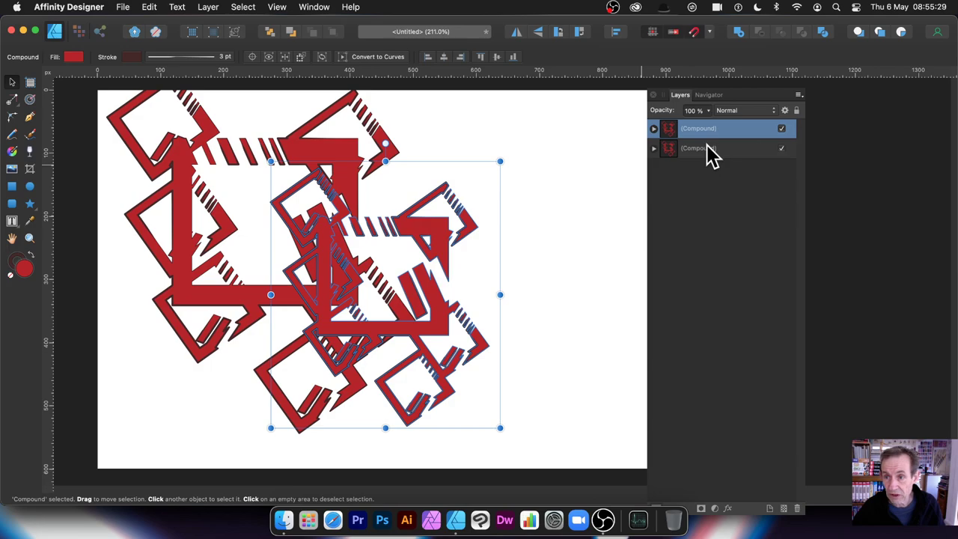
Combine the large and small red compounds into a new compound and expand it to list its nested compounds
shift+click(710, 159)
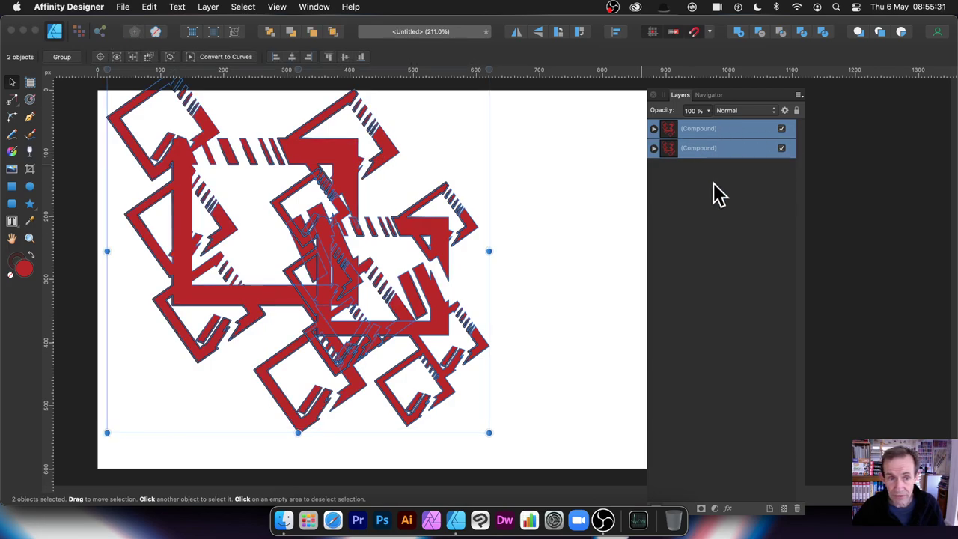
click(211, 9)
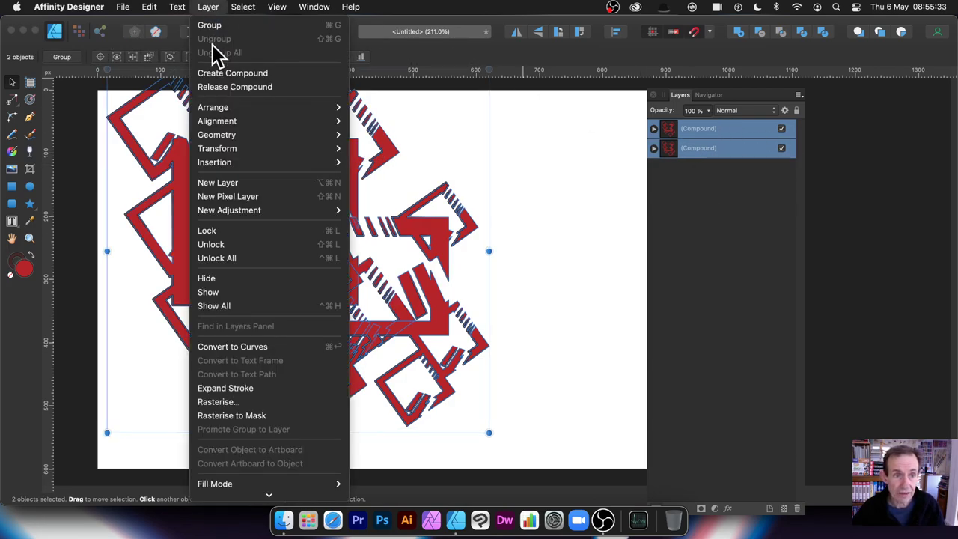
click(220, 70)
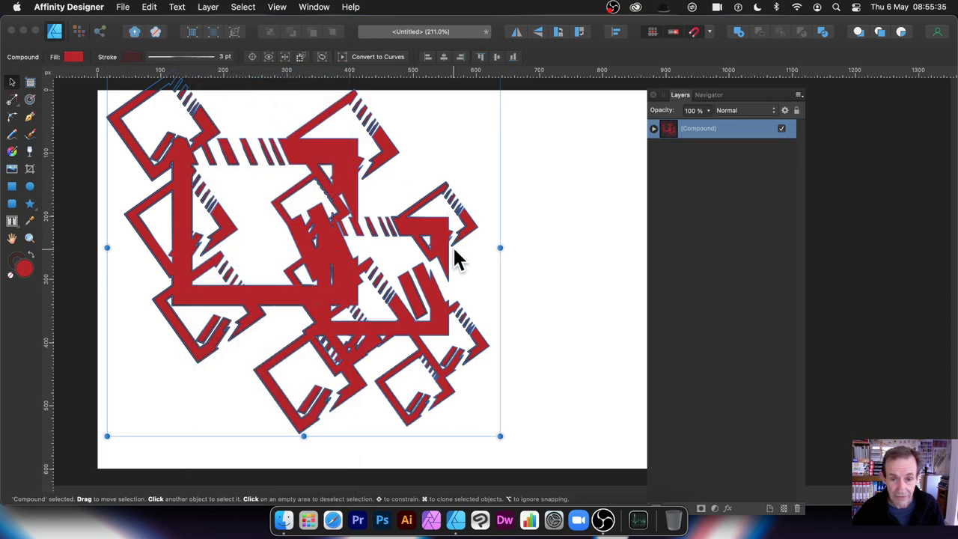
click(655, 129)
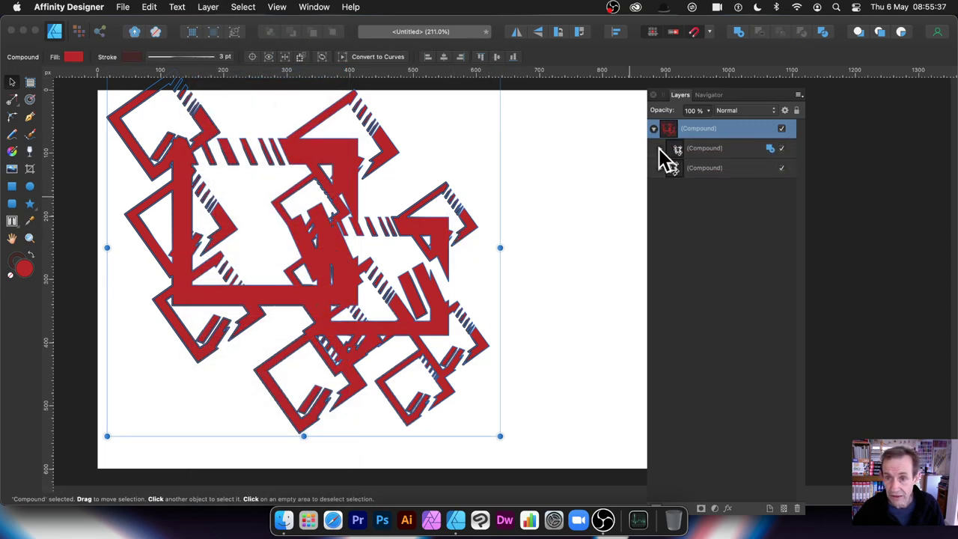
Set the smaller nested compound's operation to Subtract and move it left over the larger red shape
click(713, 148)
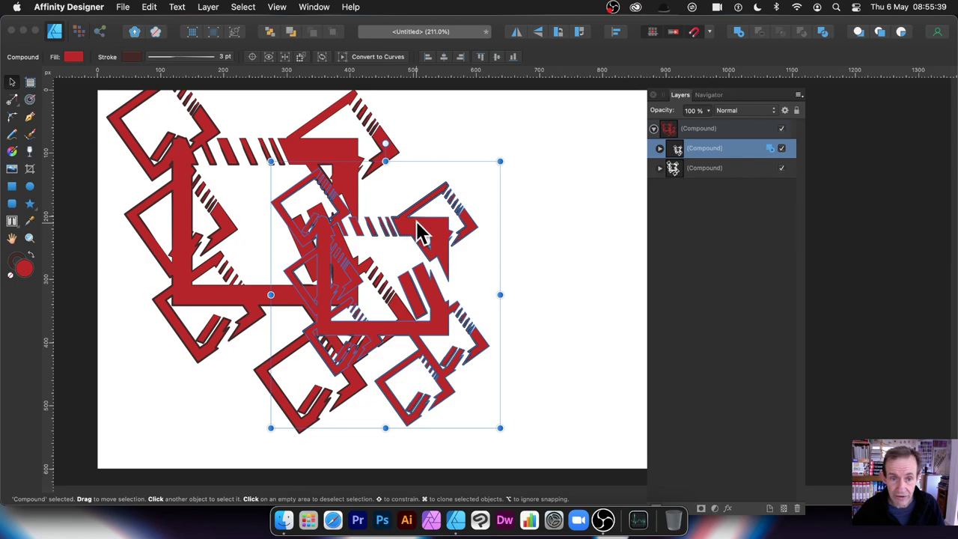
drag(419, 222, 370, 209)
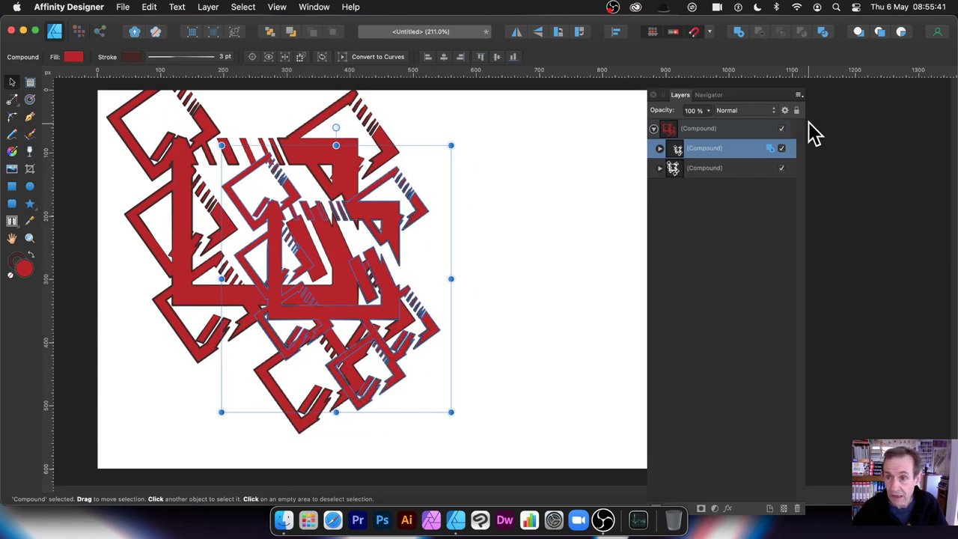
click(770, 148)
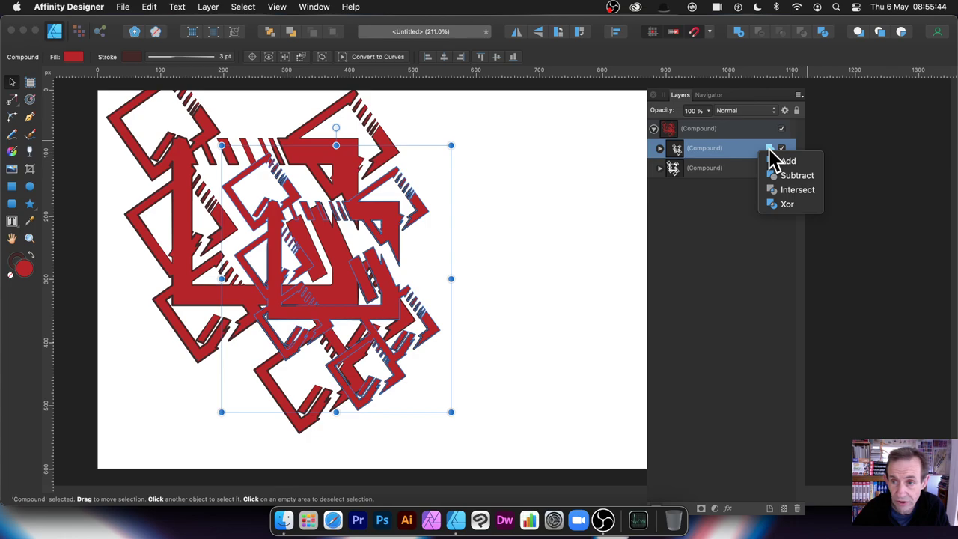
click(795, 179)
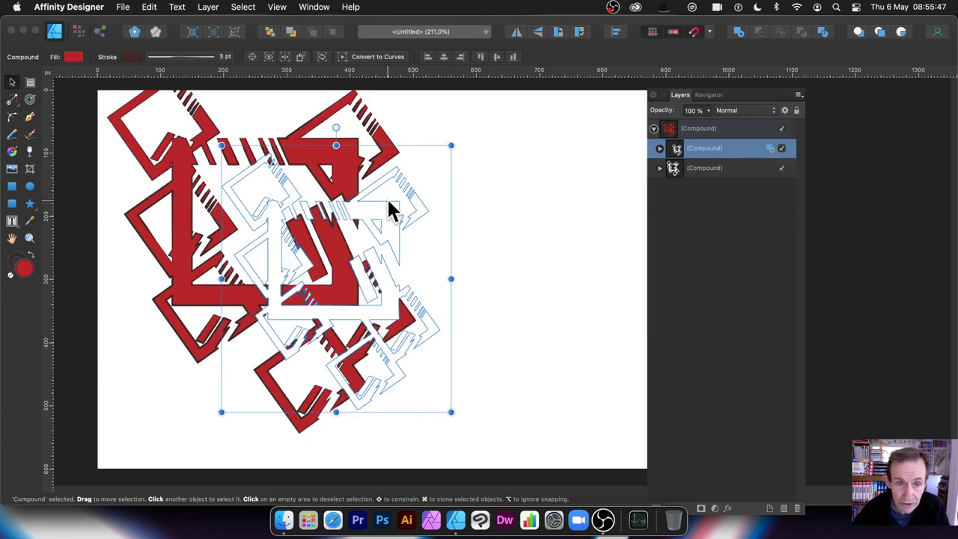
drag(388, 200, 295, 205)
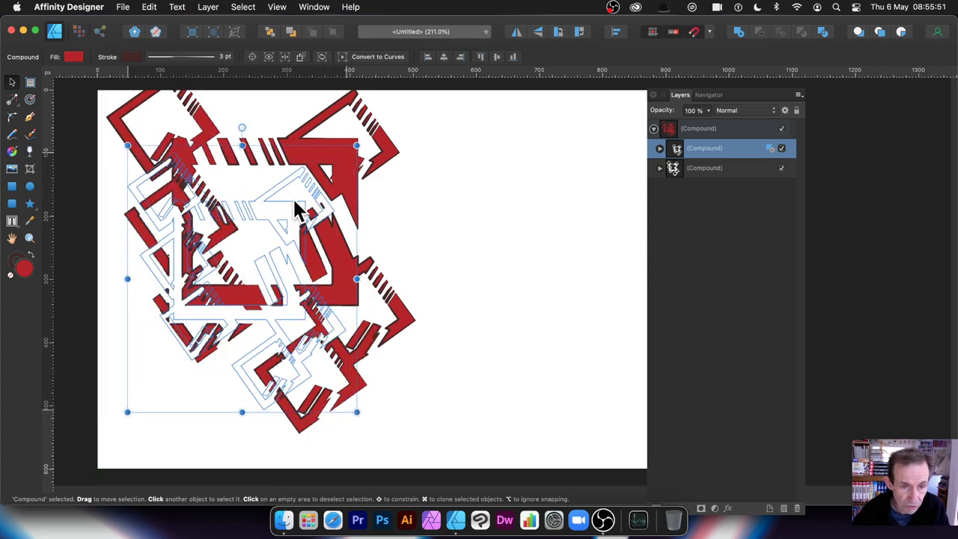
Change the smaller nested compound's operation to Intersect, shift it slightly right and select the whole compound
click(771, 147)
click(794, 189)
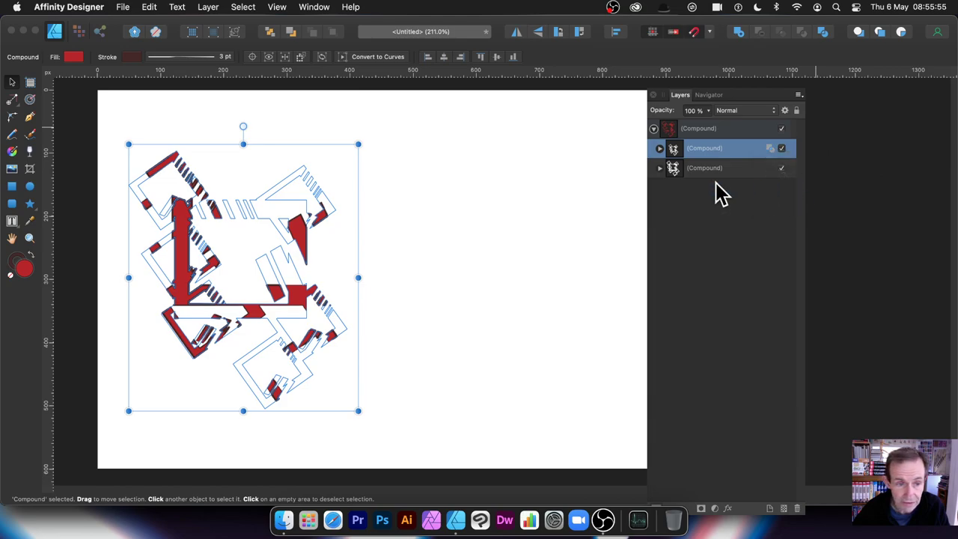
drag(305, 242, 341, 241)
click(537, 230)
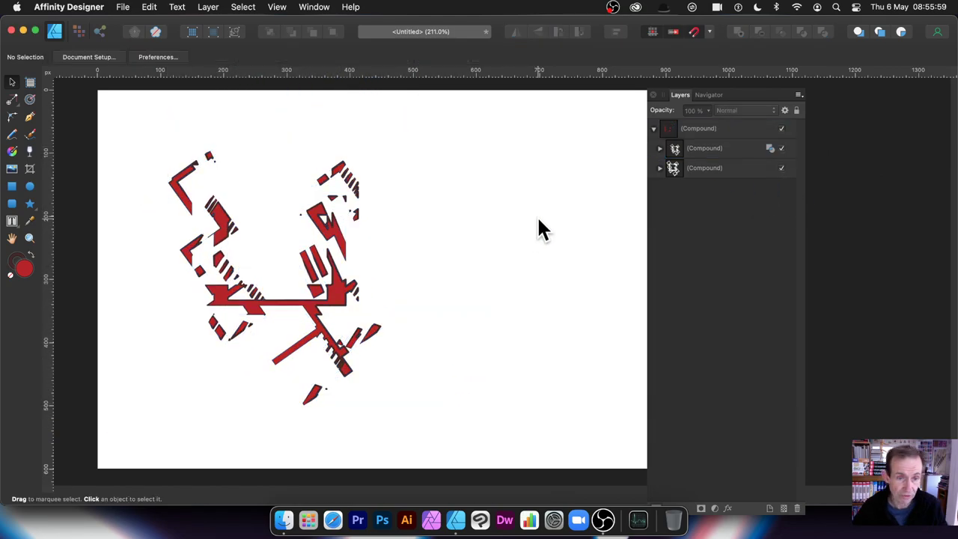
click(331, 213)
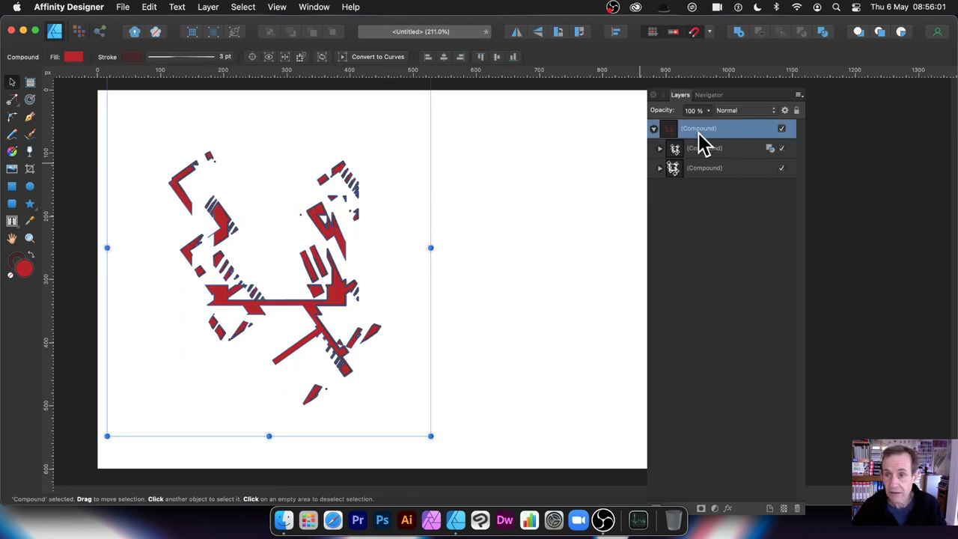
Set the smaller nested compound's operation to Subtract, shift it down and right, and rotate it clockwise over the larger shape
click(772, 149)
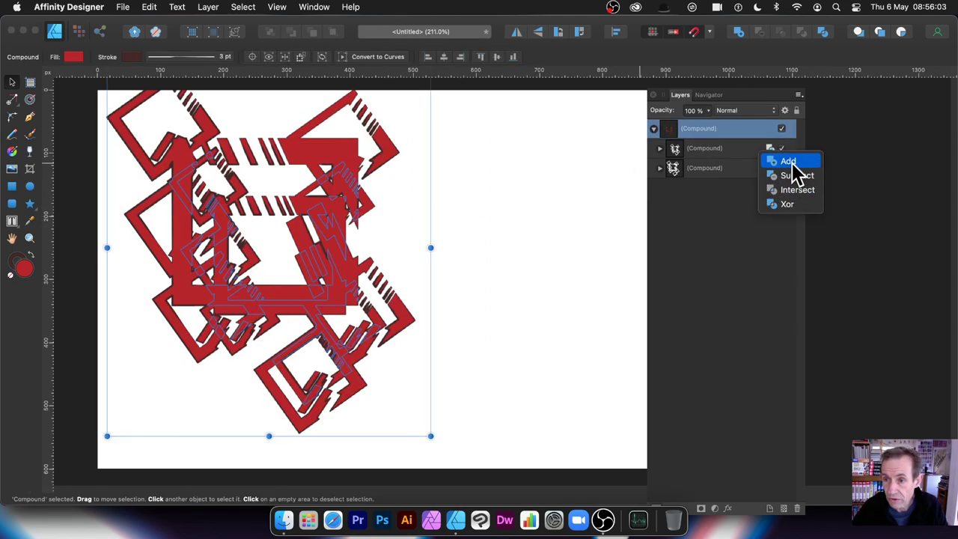
click(797, 176)
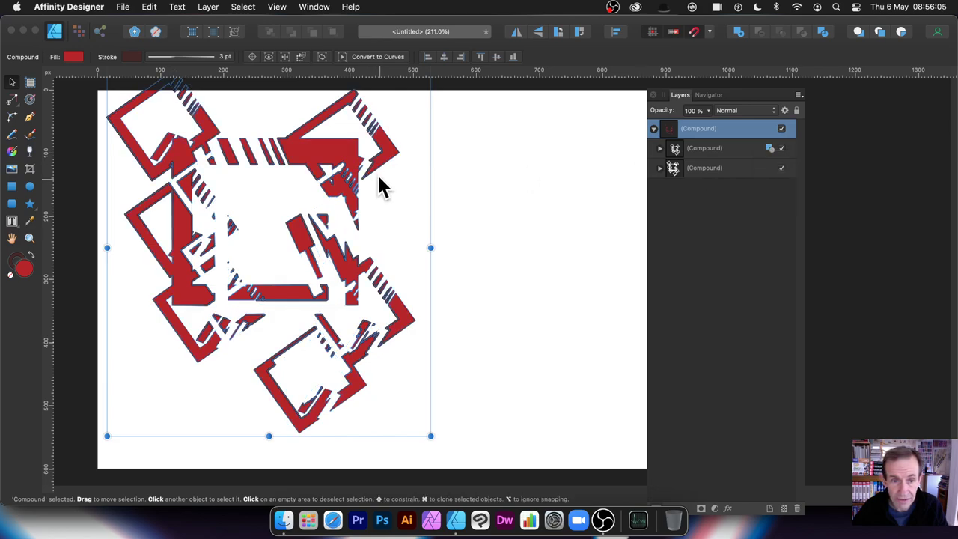
click(697, 149)
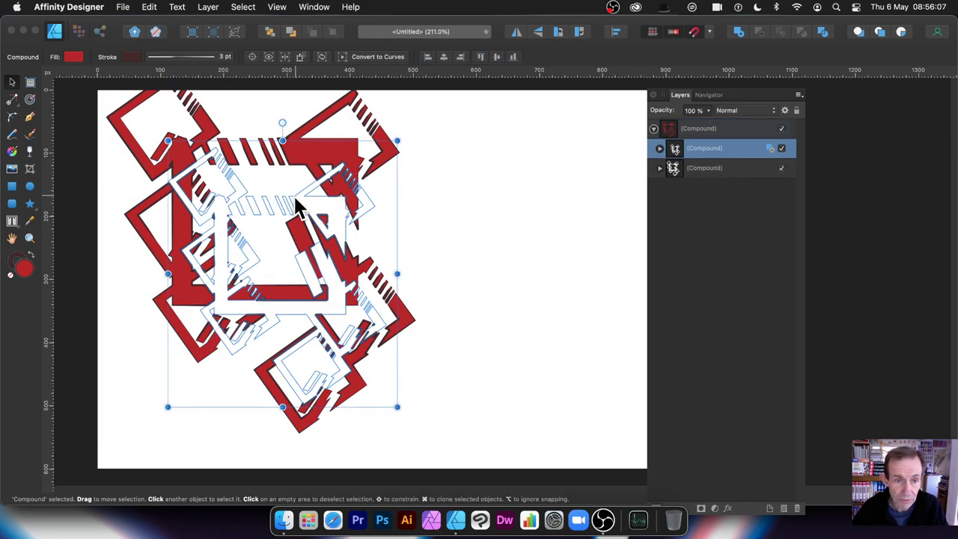
drag(303, 211, 348, 232)
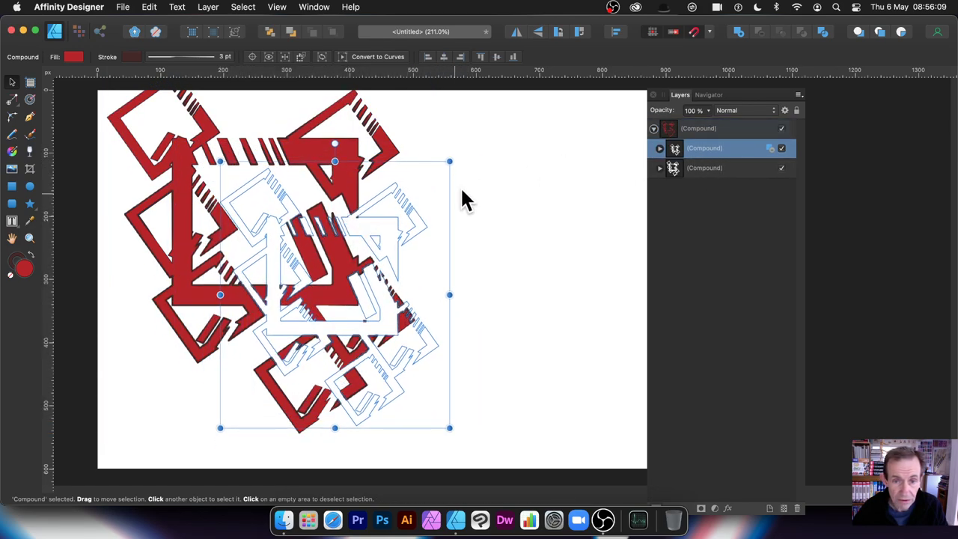
drag(456, 158, 599, 250)
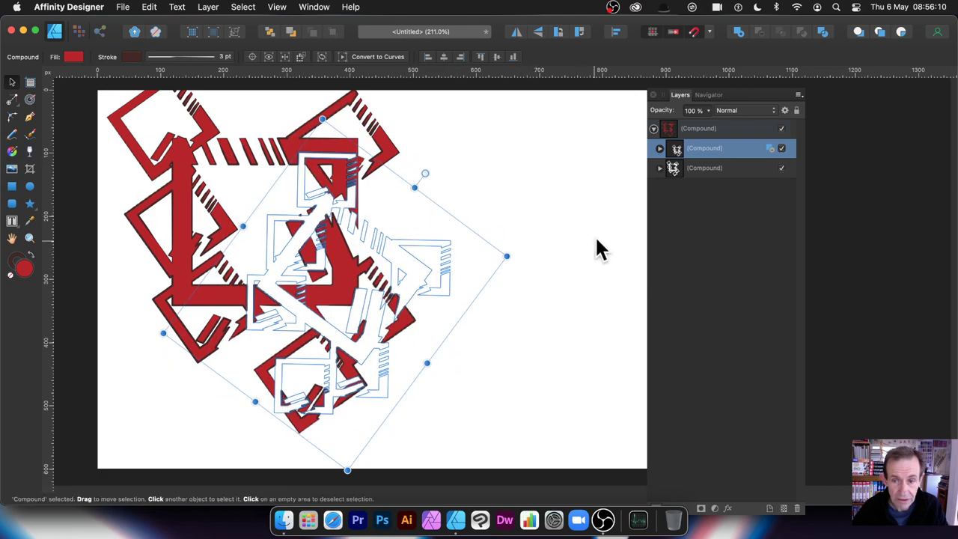
Inside the subtracting compound's second nested compound, stretch the bottom two rectangles upward to reshape the cut-out
click(660, 149)
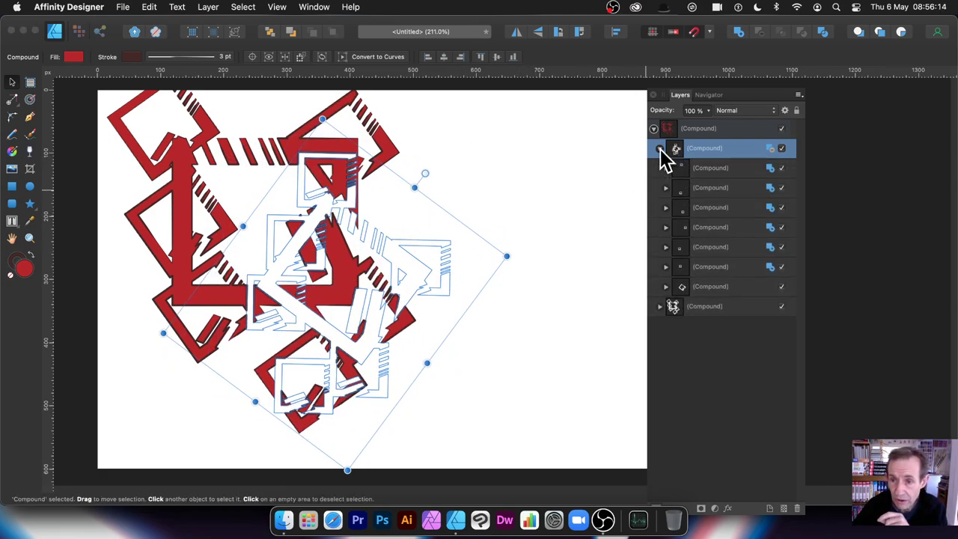
click(665, 188)
click(718, 209)
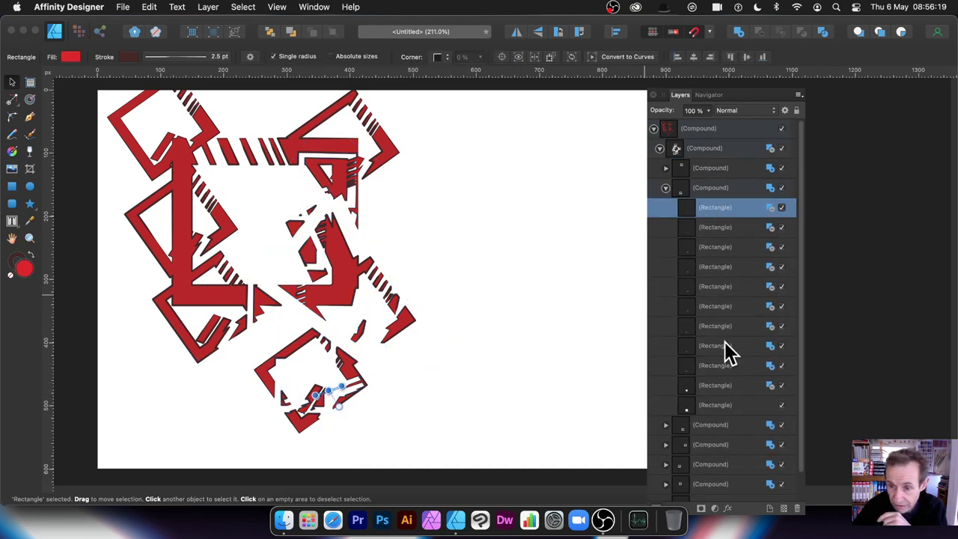
click(704, 404)
drag(285, 358, 298, 244)
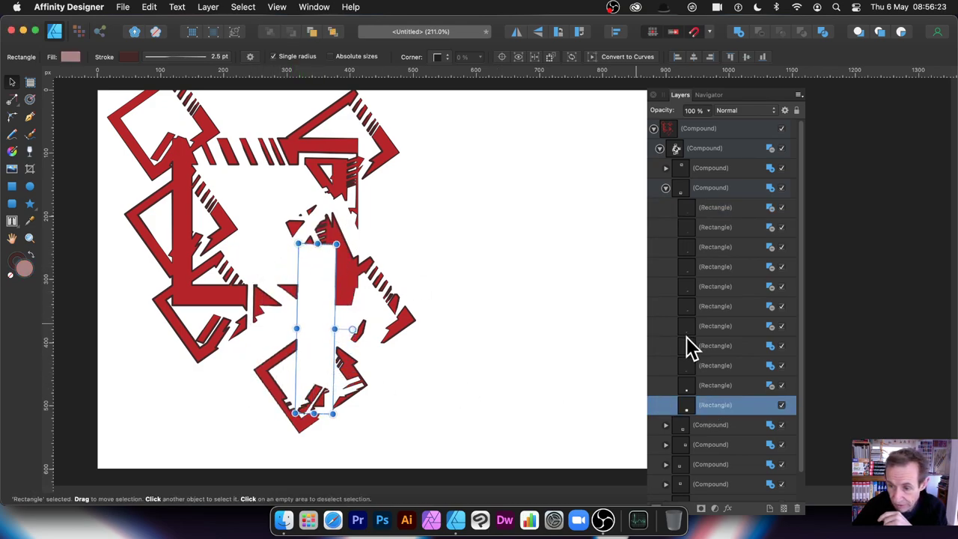
click(709, 385)
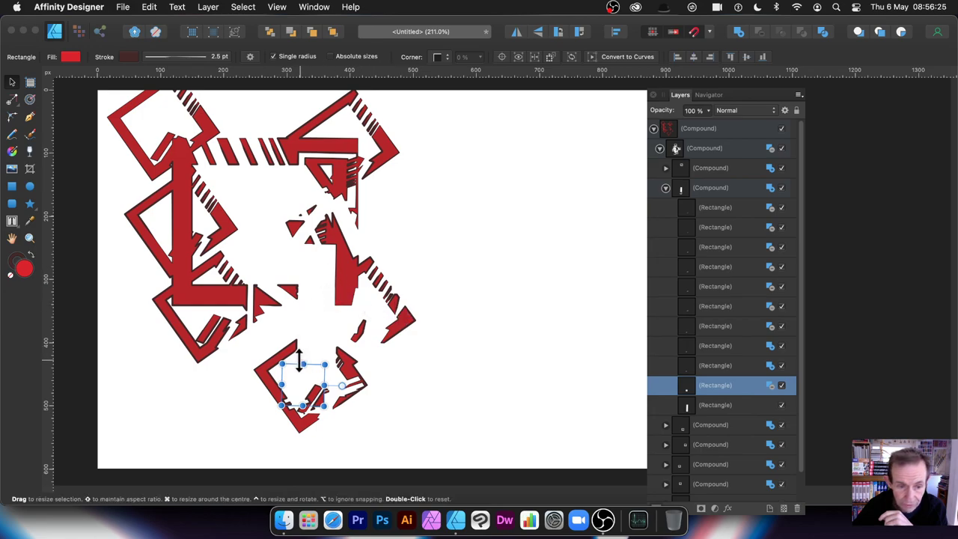
drag(302, 363, 320, 321)
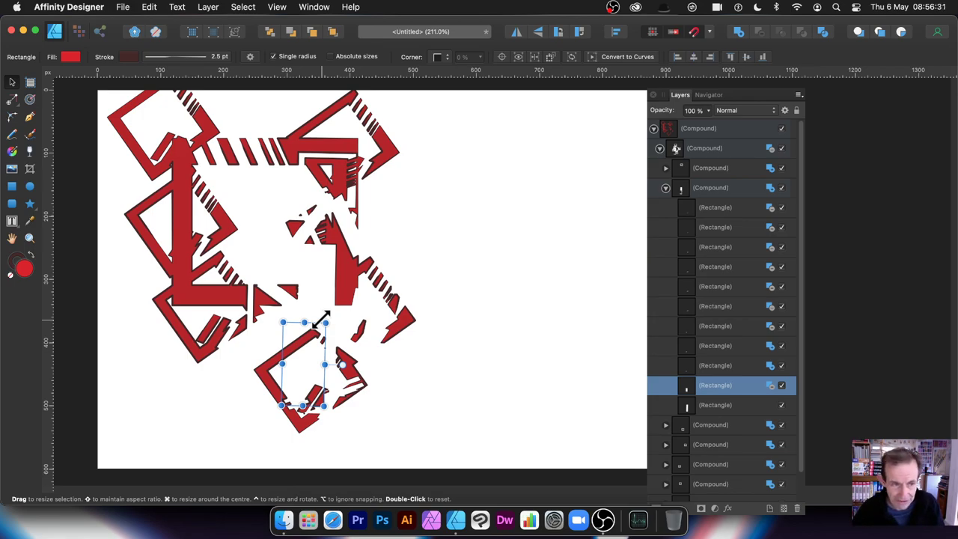
Collapse the nested layers and delete the whole red compound
click(659, 149)
click(654, 128)
click(709, 132)
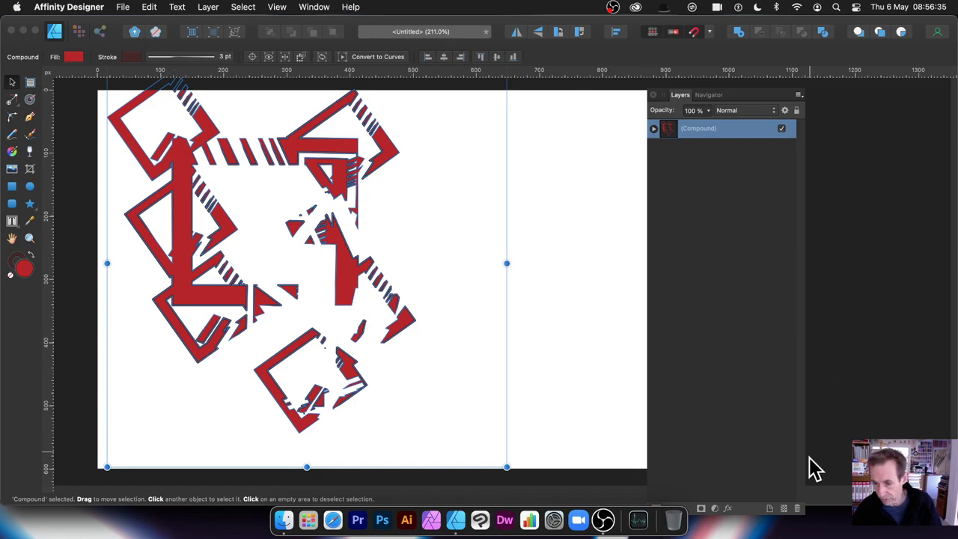
click(796, 508)
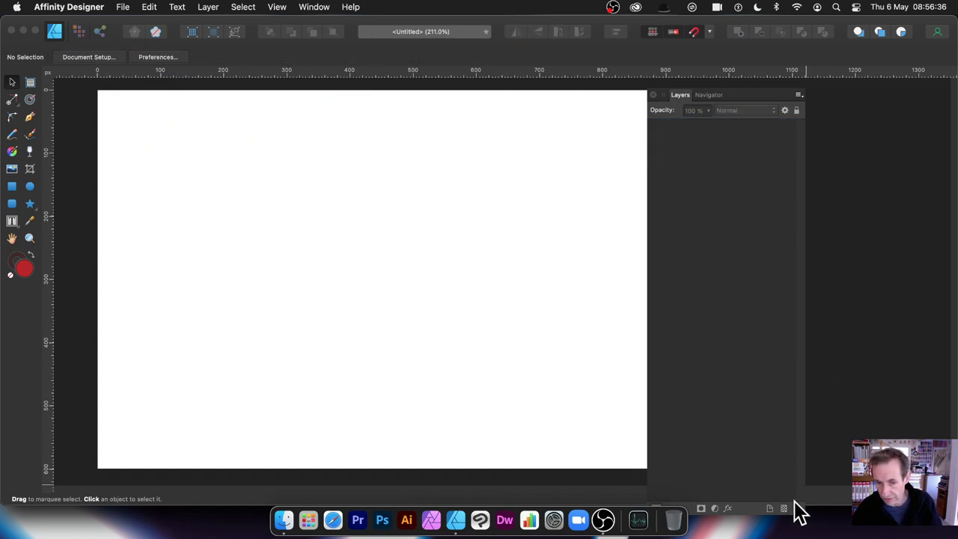
Draw a five-point star, move it toward the upper part of the page and enlarge it
click(30, 204)
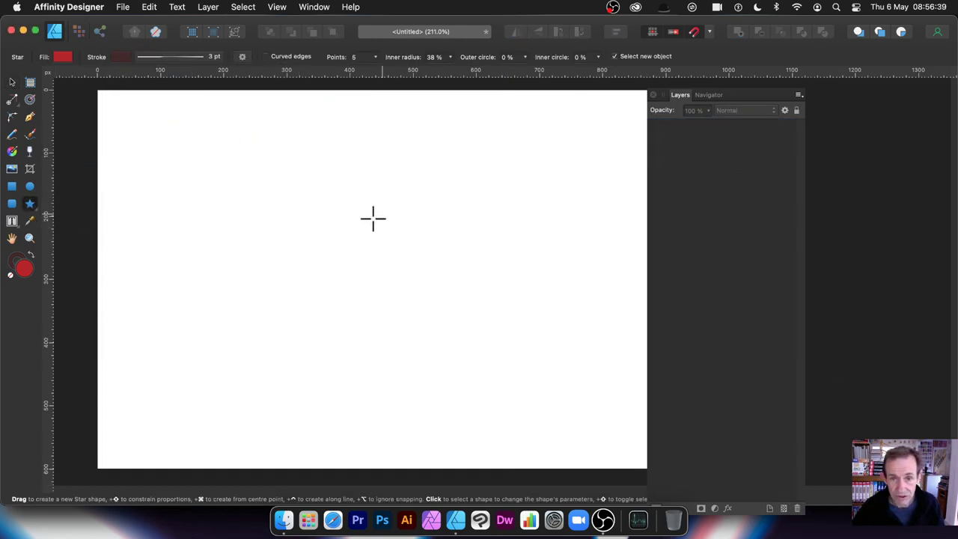
drag(335, 207, 568, 421)
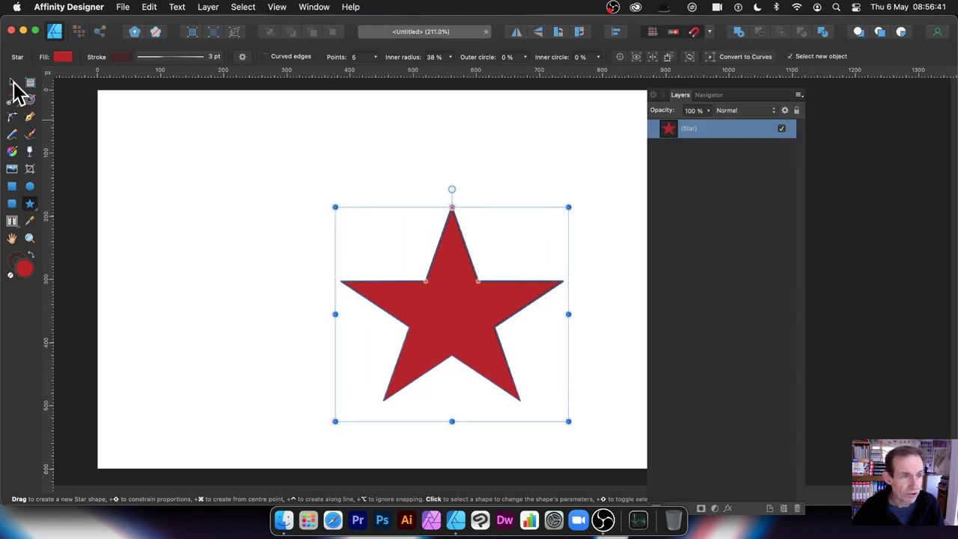
click(12, 82)
drag(499, 317, 388, 226)
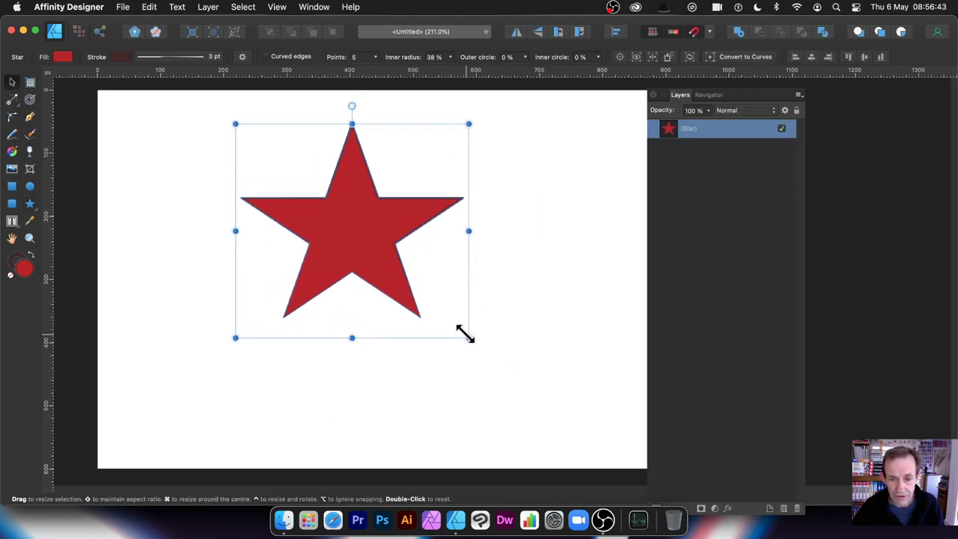
drag(465, 335, 546, 416)
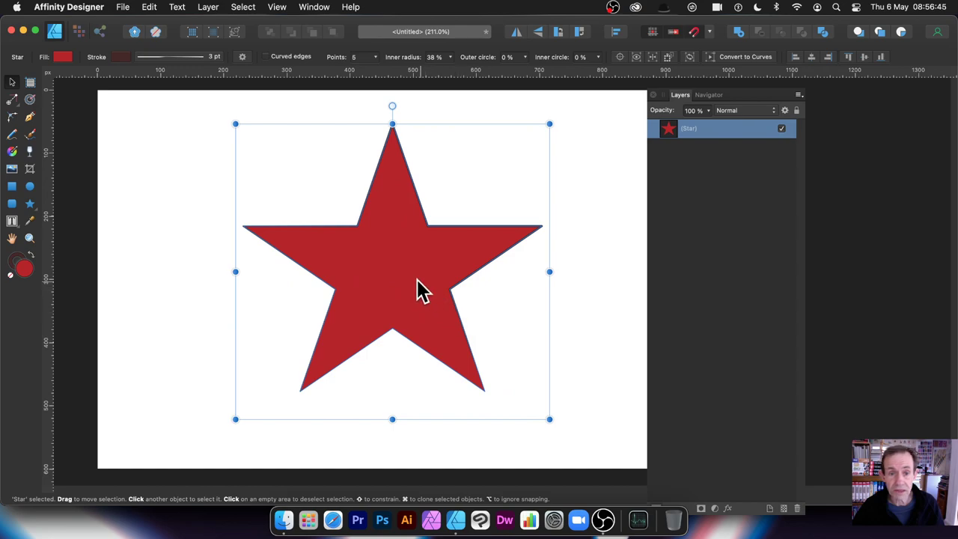
Duplicate the star, scale the copy down and centre it inside the original
drag(421, 290, 466, 314)
drag(610, 448, 488, 345)
drag(396, 261, 398, 282)
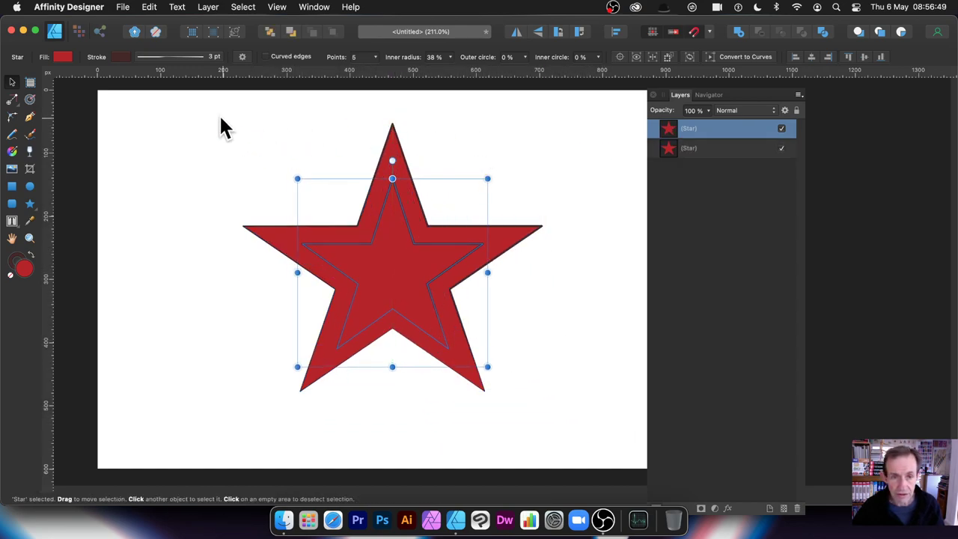
Combine both stars into a compound and expand it to list its component stars
drag(198, 113, 585, 401)
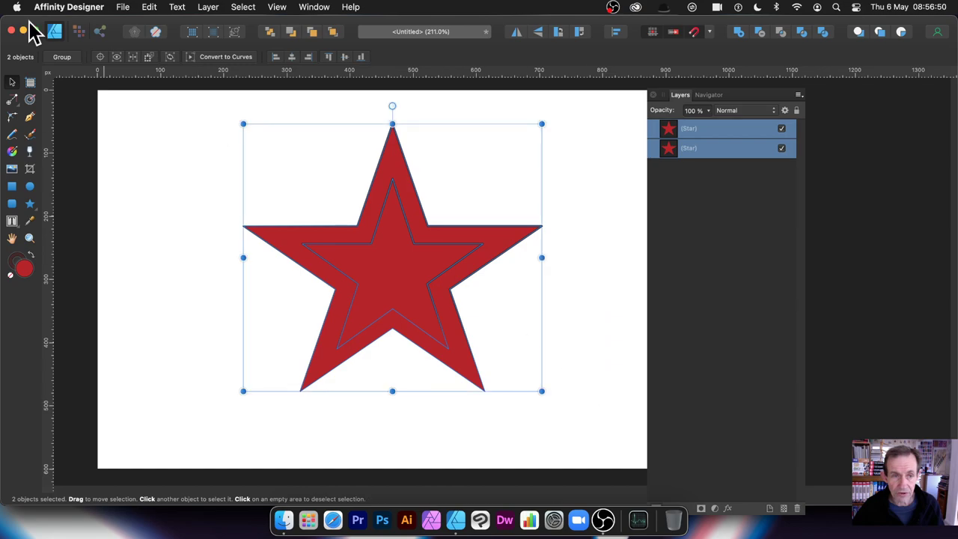
click(209, 6)
click(221, 74)
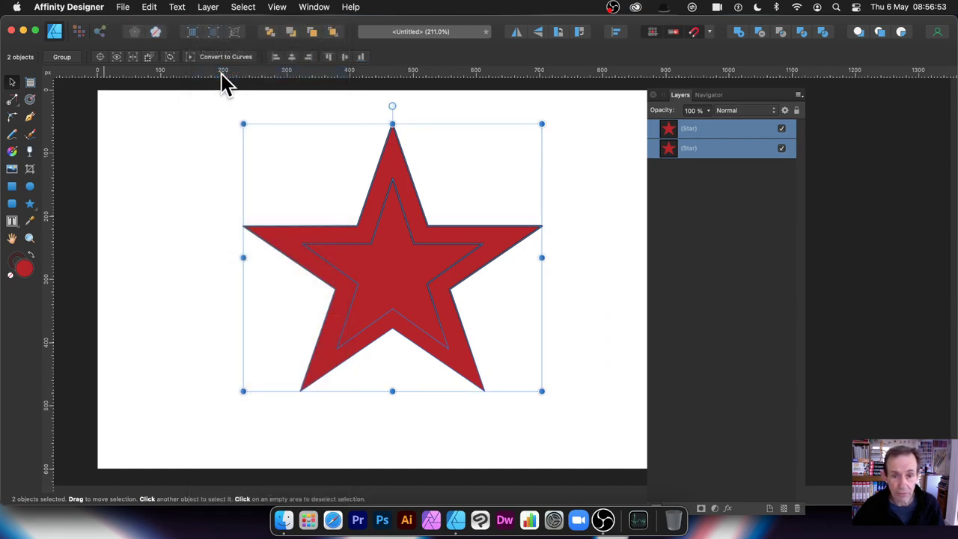
click(654, 128)
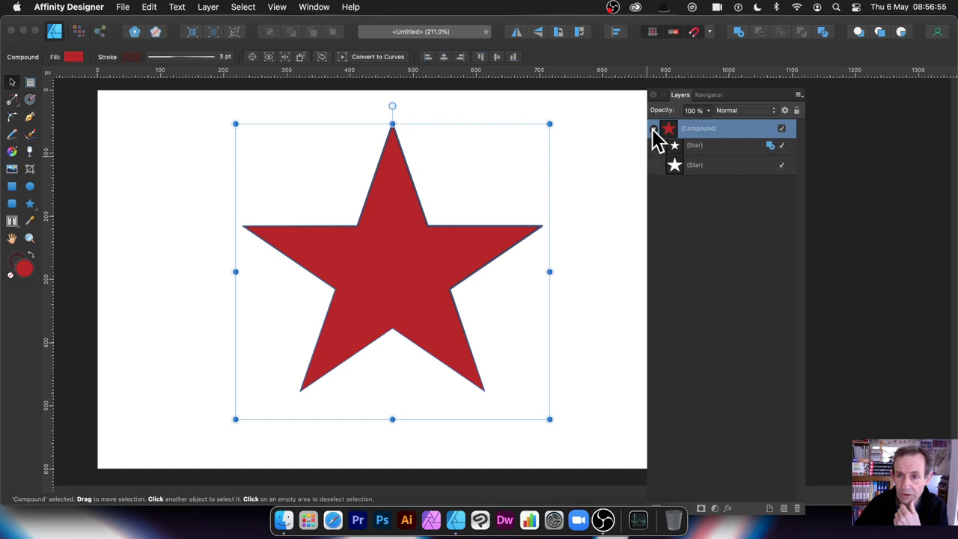
Set the smaller star's operation to Subtract and shift it slightly up and right within the larger star
click(692, 159)
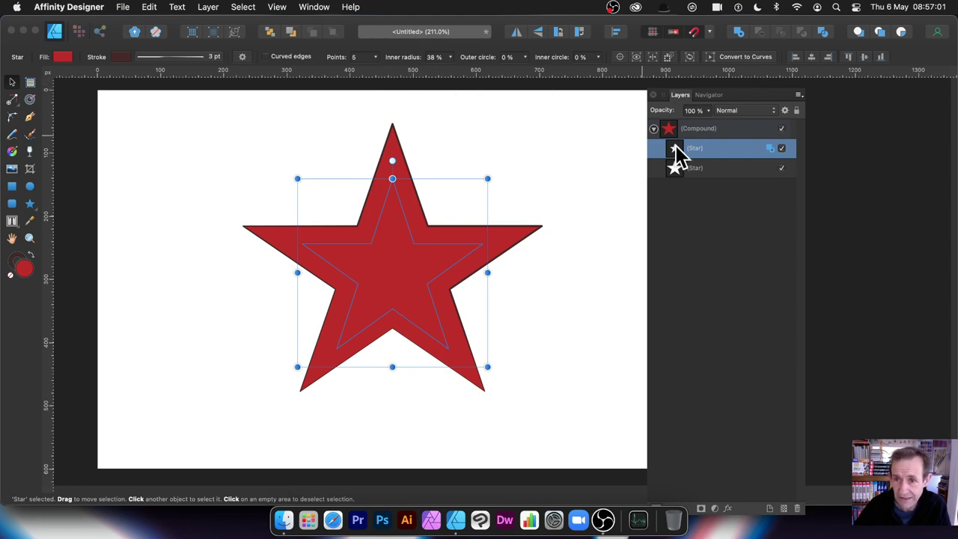
click(772, 150)
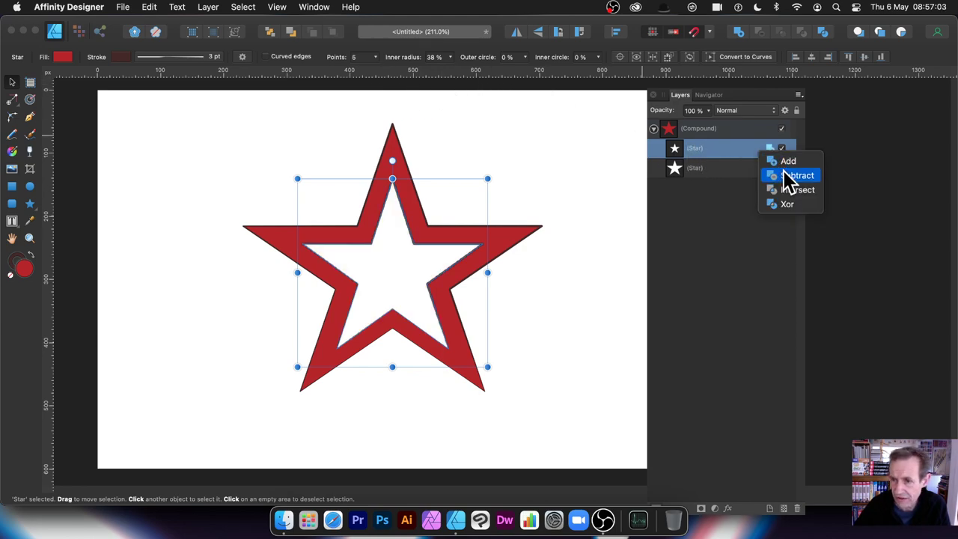
click(785, 175)
mouse_move(426, 270)
mouse_down()
mouse_move(397, 220)
mouse_move(417, 261)
mouse_move(435, 263)
mouse_up()
Set the subtracting star to 36 points, move it over the large star's left arm and scale it down
click(376, 57)
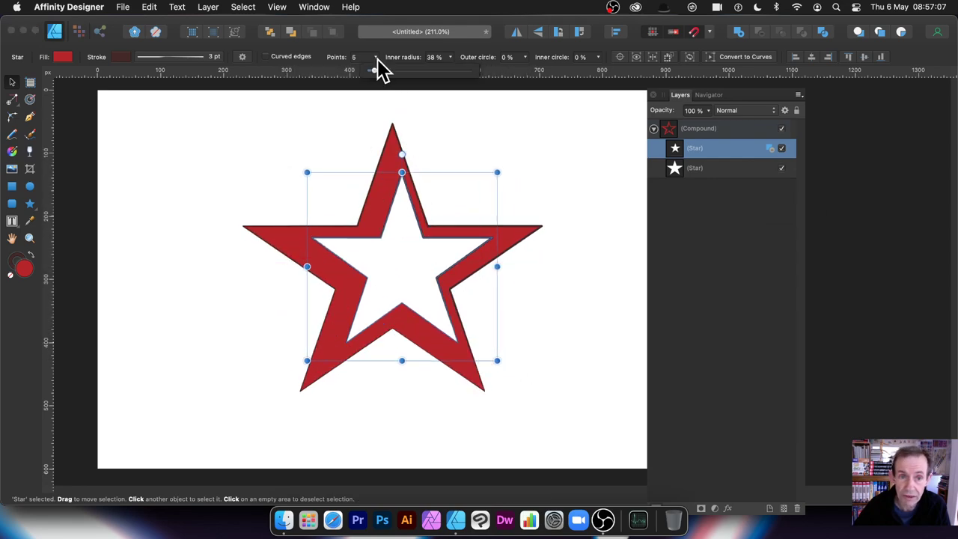
drag(382, 69, 443, 85)
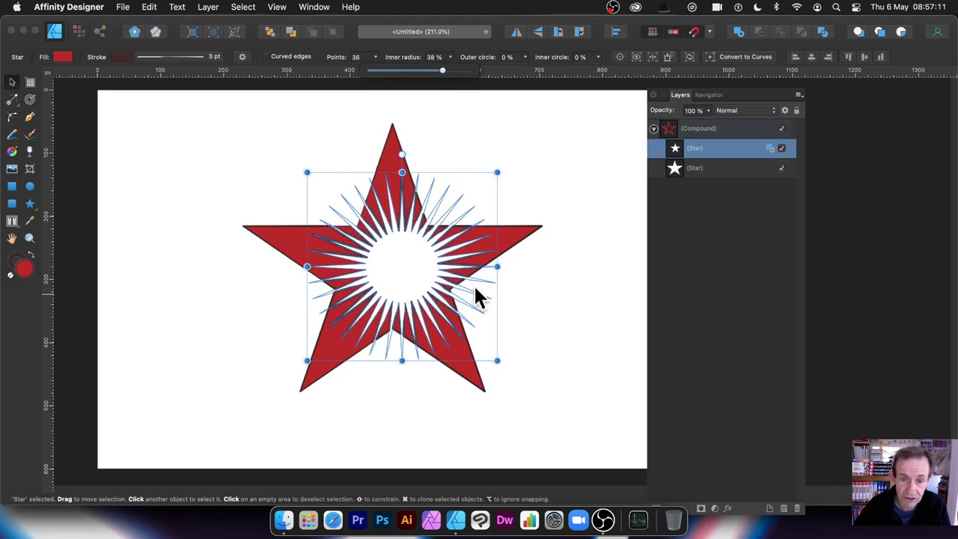
drag(410, 256, 320, 201)
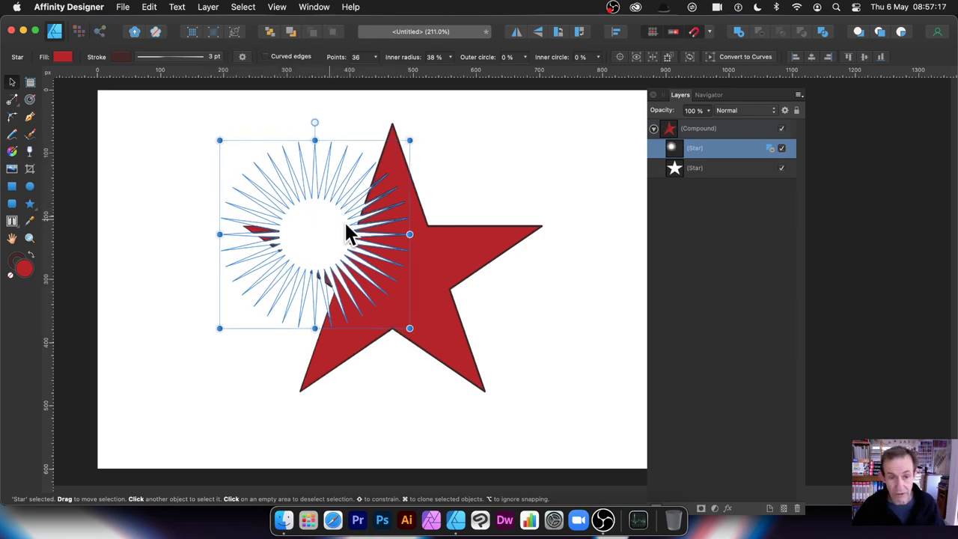
drag(411, 327, 360, 283)
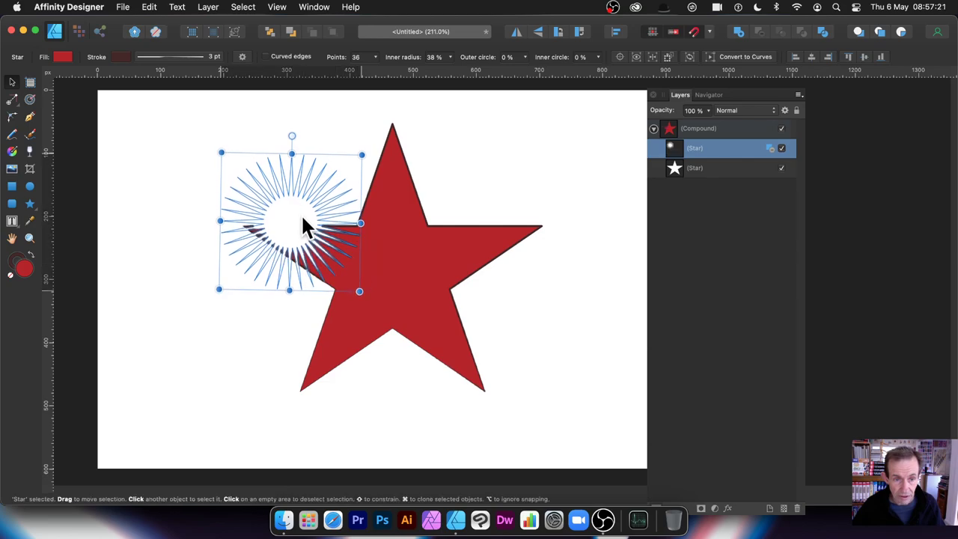
Repeat the 36-point subtracting star as five transformed copies around the arms of the large star, and deselect
drag(300, 213, 302, 402)
key(super+j)
key(super+j)
key(super+j)
key(super+j)
click(132, 166)
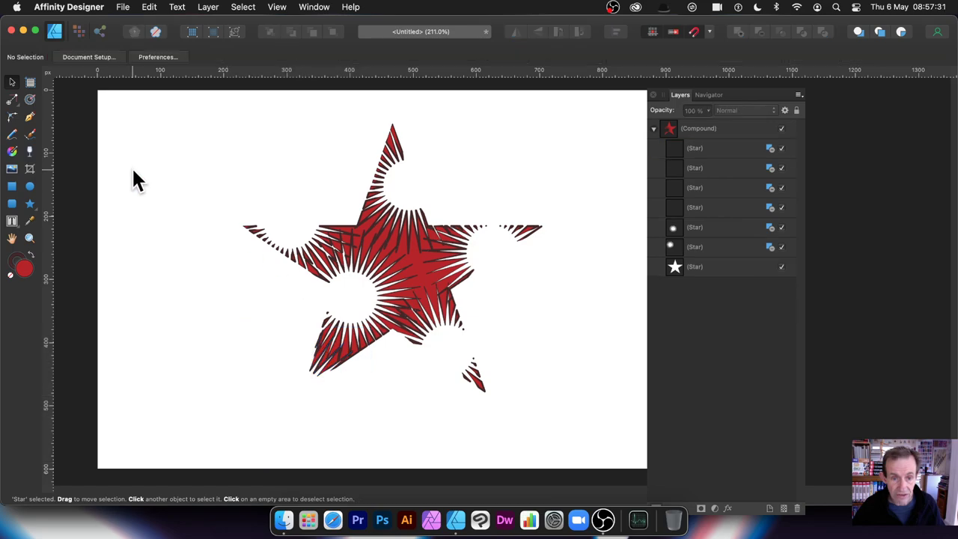
Move the whole star compound left and slightly up, collapse its layer and deselect it
click(377, 171)
drag(375, 168, 288, 160)
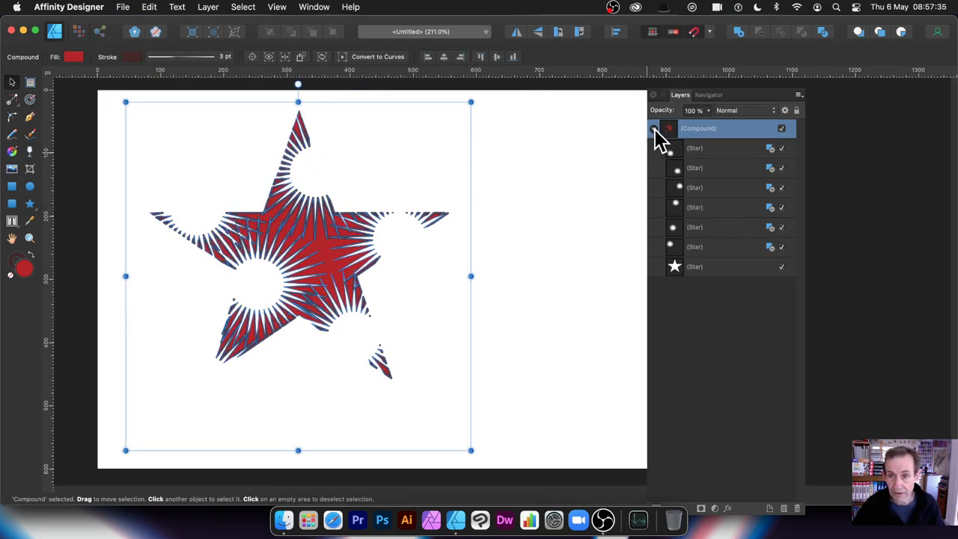
click(654, 129)
click(460, 209)
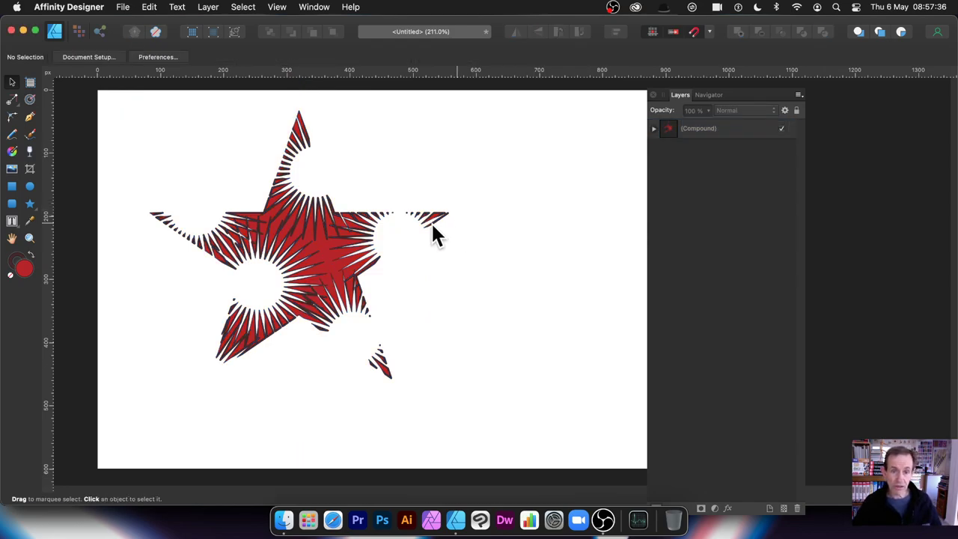
Reposition the star compound further right and slightly down, undoing the first attempt at moving it
click(328, 227)
mouse_move(310, 230)
mouse_down()
mouse_move(449, 252)
mouse_move(464, 275)
mouse_move(516, 261)
mouse_move(507, 267)
mouse_up()
key(super+z)
drag(330, 244, 440, 276)
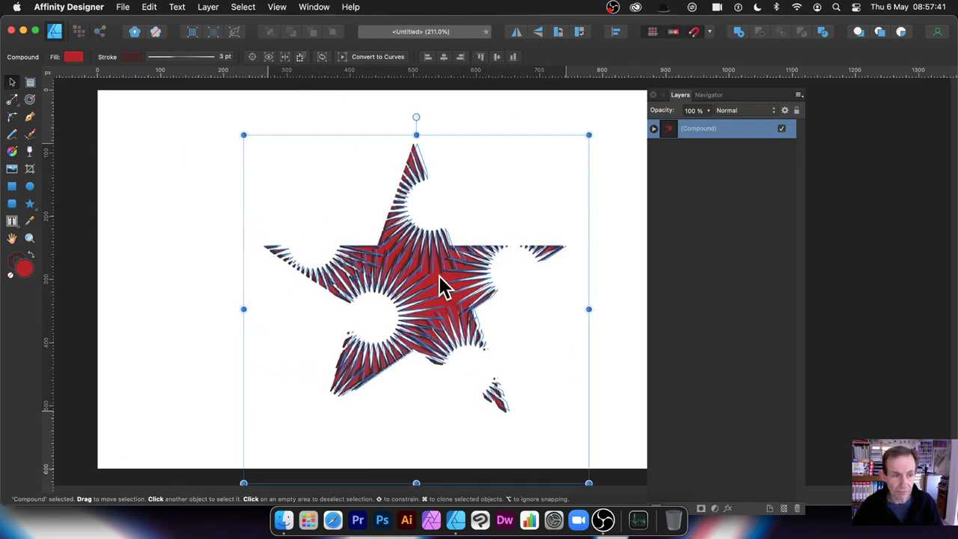
Draw a large circle over the star compound and reorder the compound in front of the circle
click(30, 186)
drag(223, 115, 509, 392)
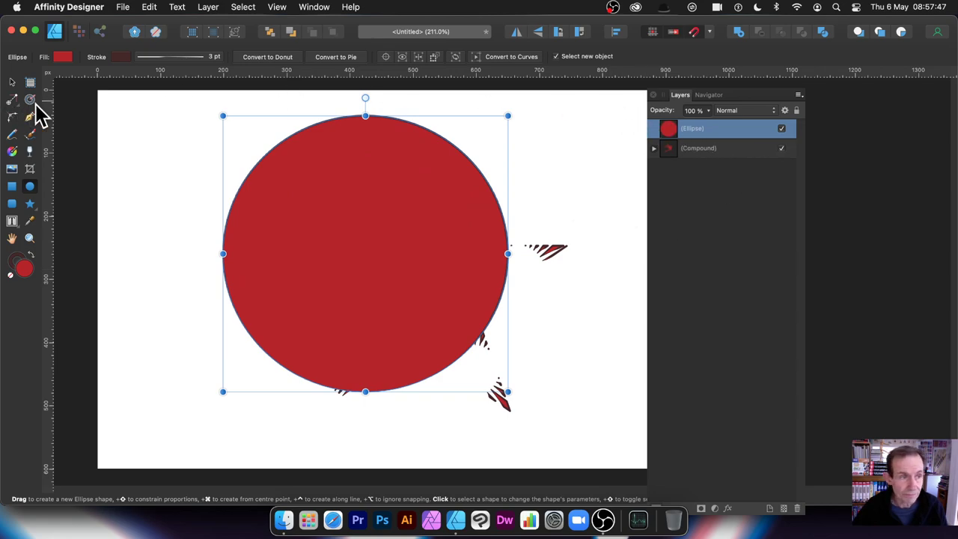
click(13, 81)
click(654, 149)
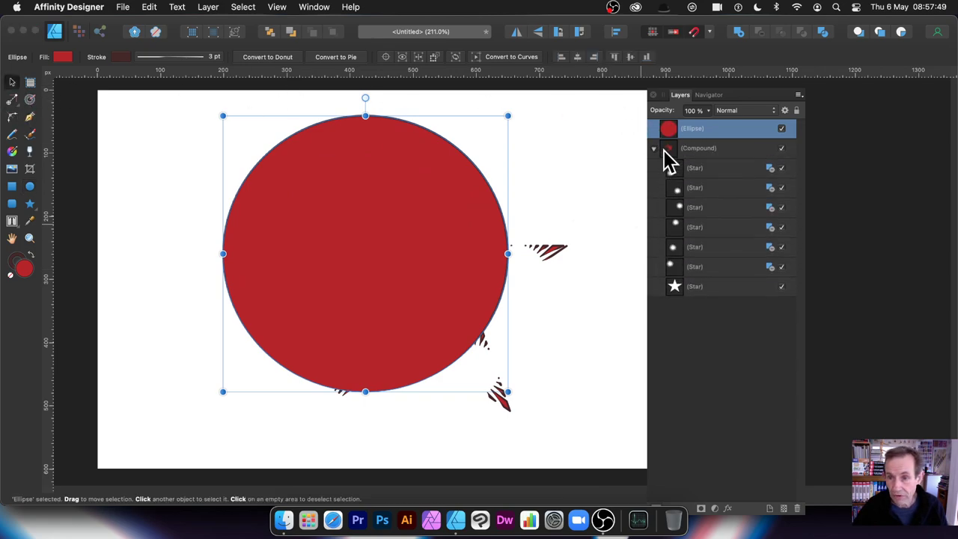
click(670, 149)
mouse_move(669, 148)
mouse_down()
mouse_move(670, 124)
mouse_move(673, 131)
mouse_up()
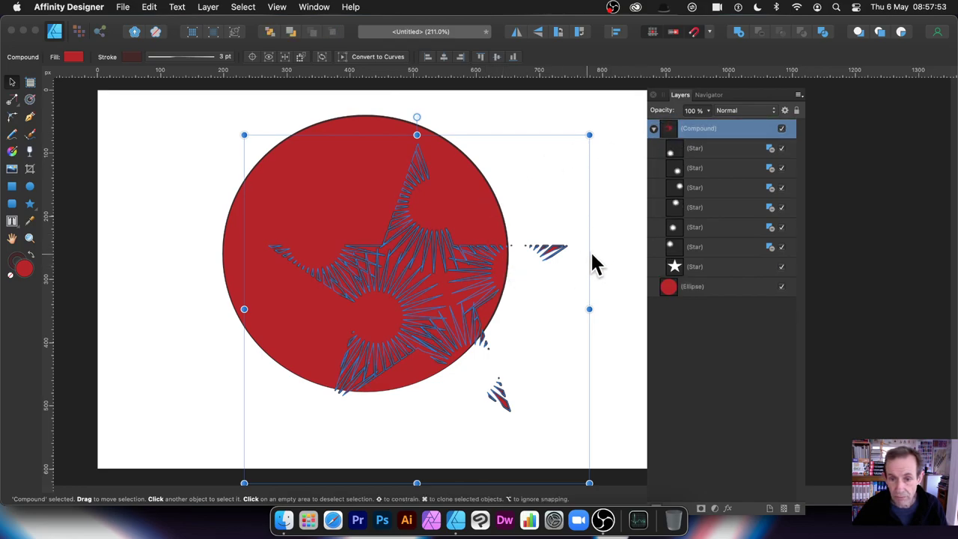
Change the circle's fill to green with H 126, S 70, L 43
click(475, 180)
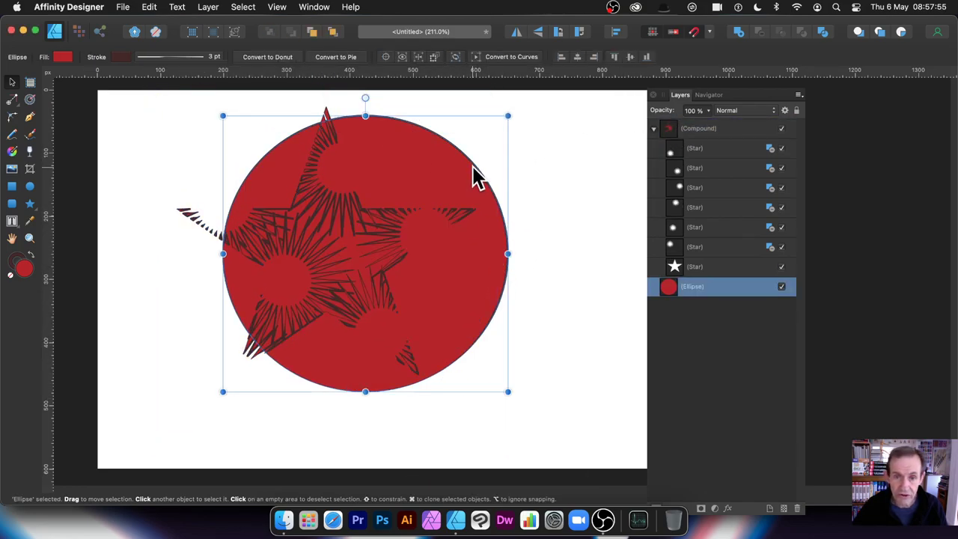
click(63, 59)
drag(123, 133, 113, 185)
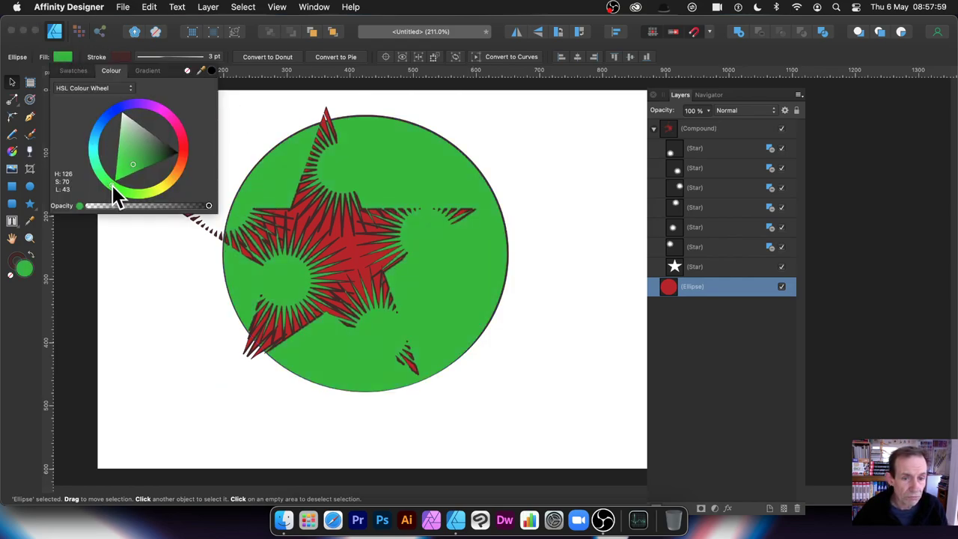
Enlarge the star compound and reposition it so its points extend beyond the green circle
click(517, 205)
drag(405, 210, 337, 210)
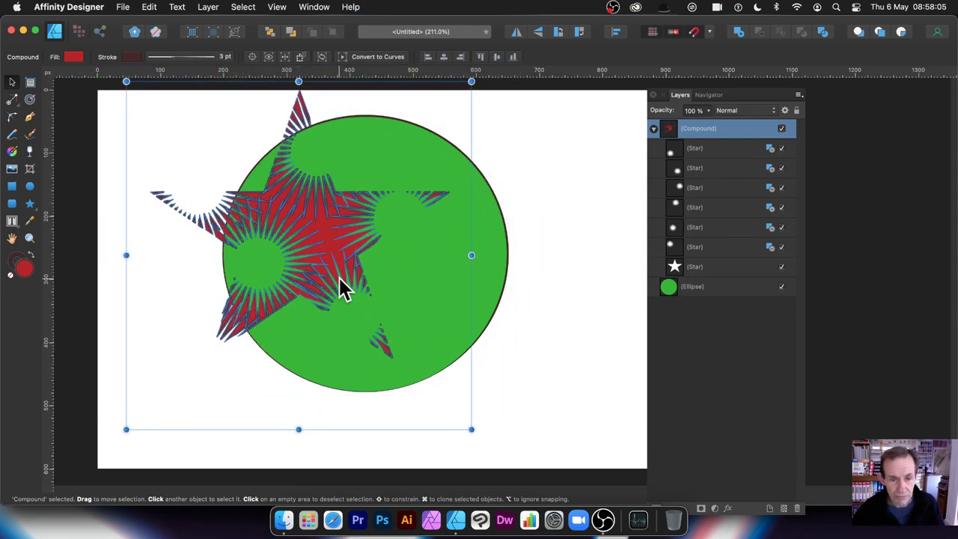
drag(474, 432, 529, 469)
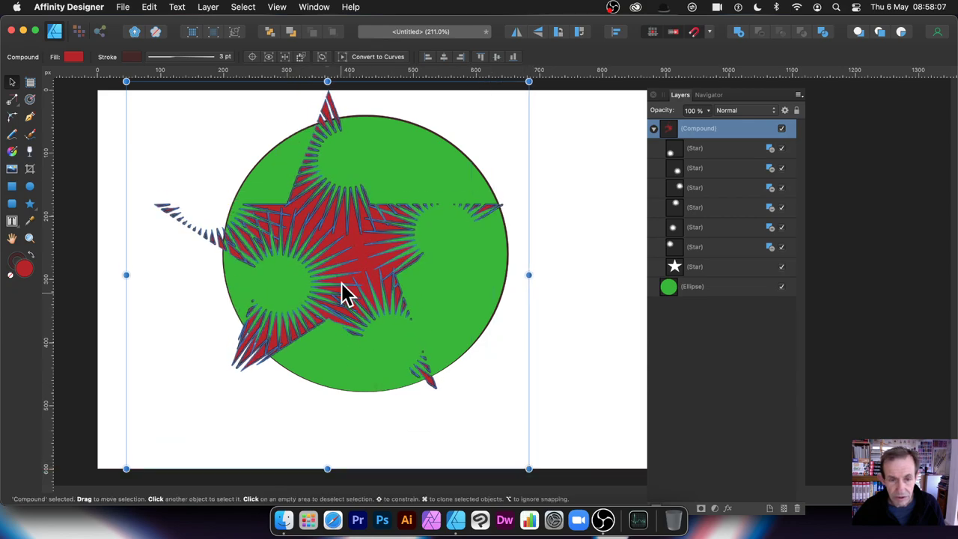
drag(355, 276, 384, 284)
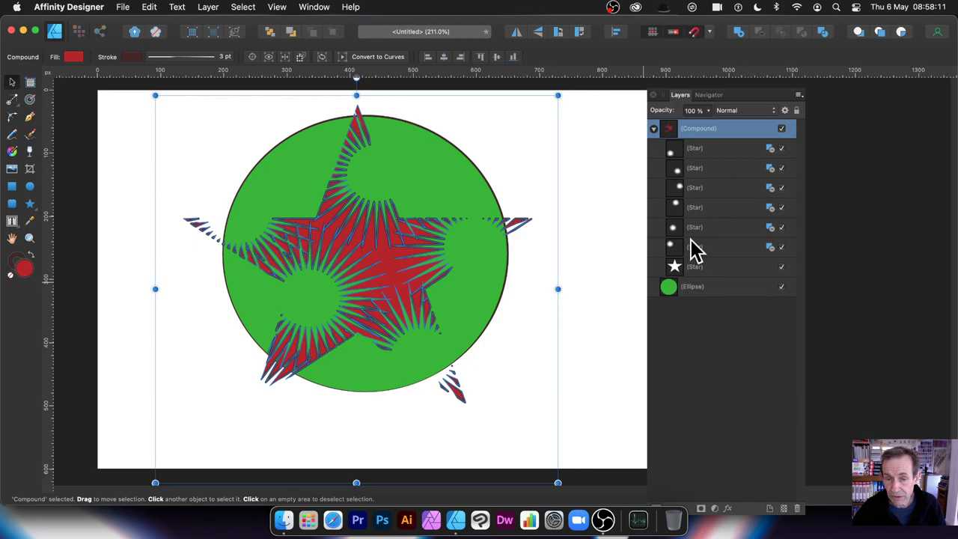
Move the green circle into the star compound between the second and third component stars, undoing the first placement inside a star
click(682, 289)
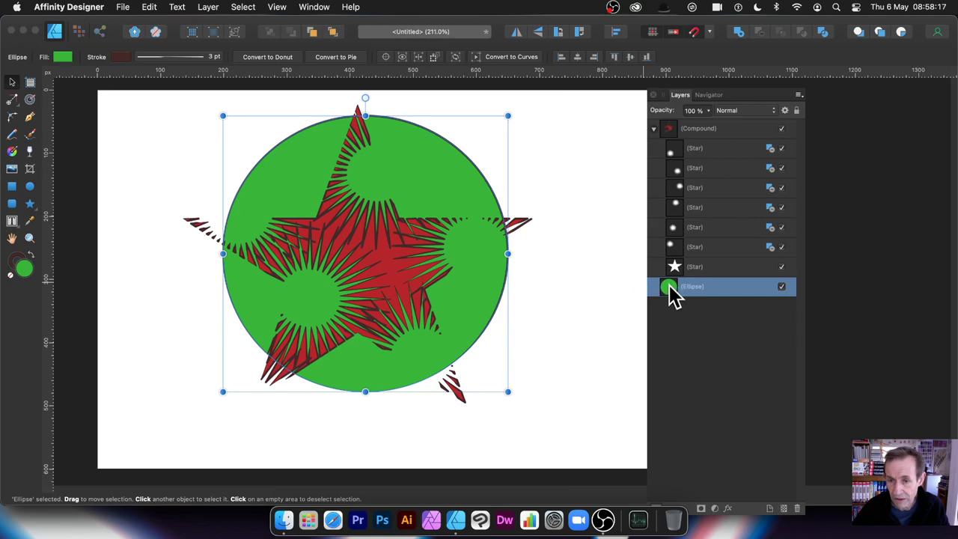
drag(671, 286, 718, 166)
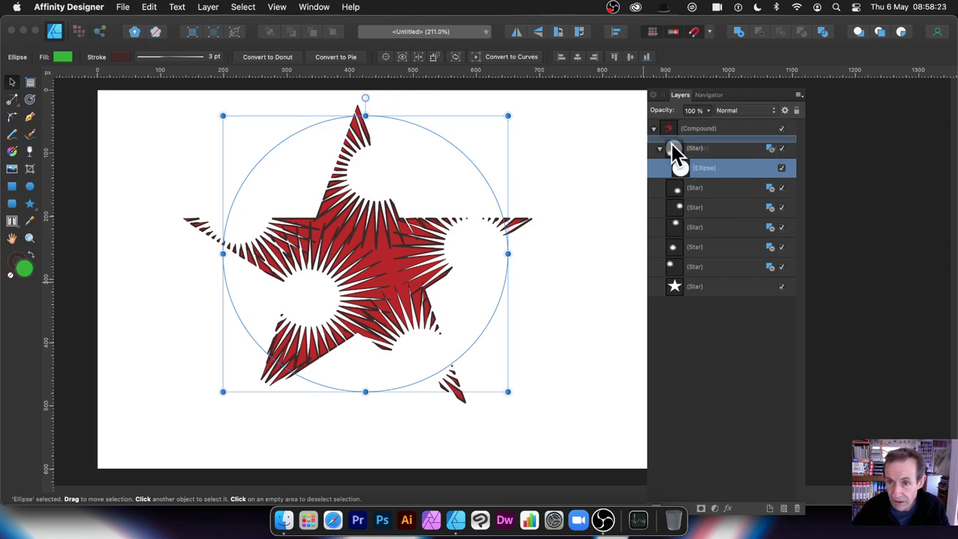
key(super+z)
drag(678, 294, 674, 189)
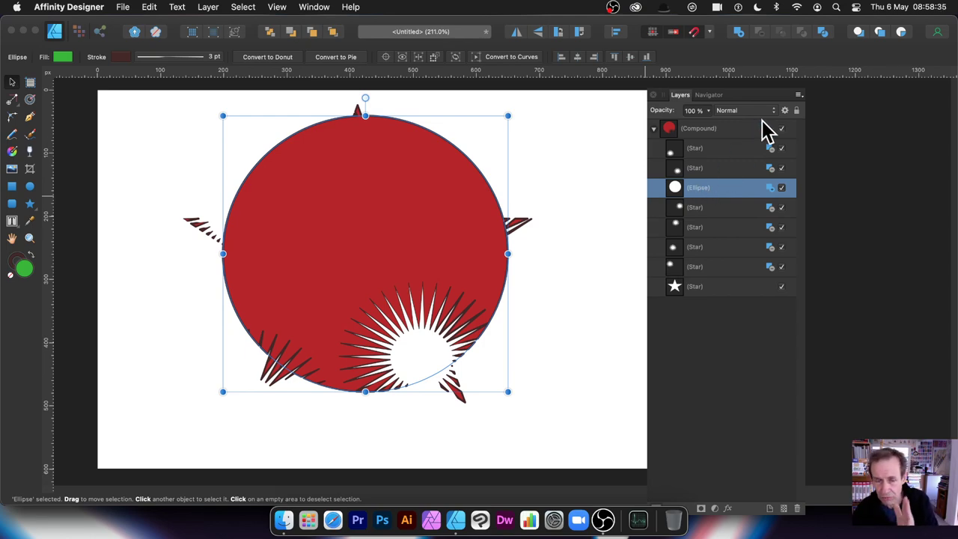
Reorder the two stars above the ellipse in the compound so that they sit directly beneath it
click(674, 170)
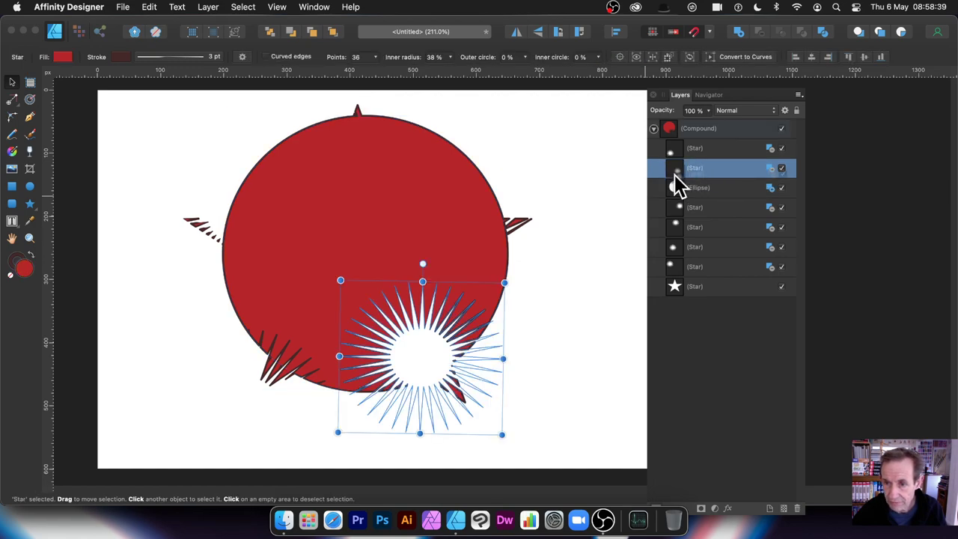
drag(675, 174, 674, 196)
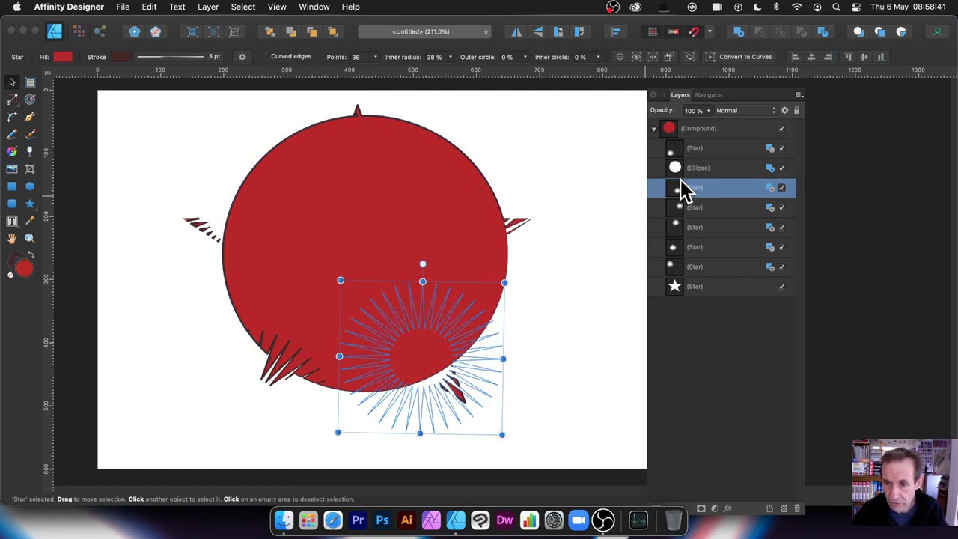
click(675, 150)
drag(676, 148, 676, 175)
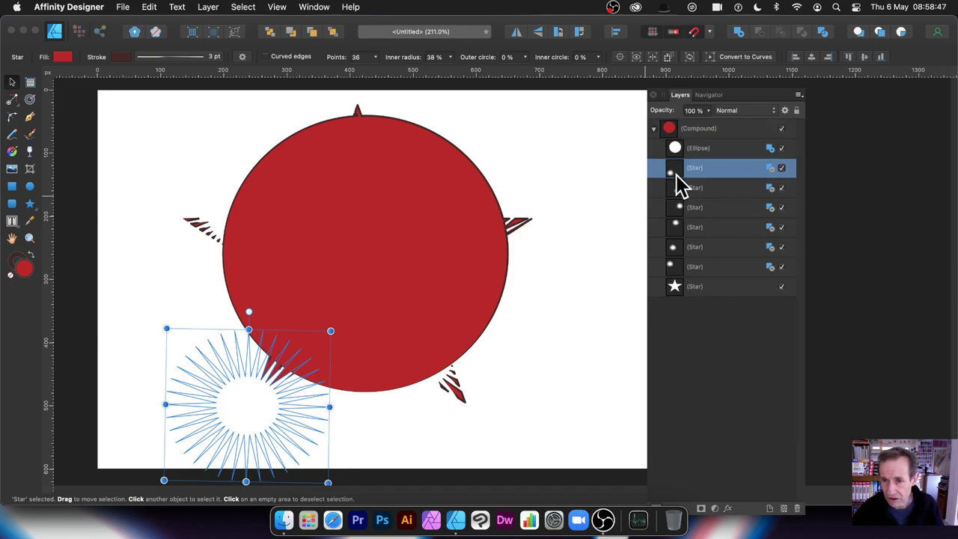
Change the ellipse's operation in the compound to Intersect
click(676, 148)
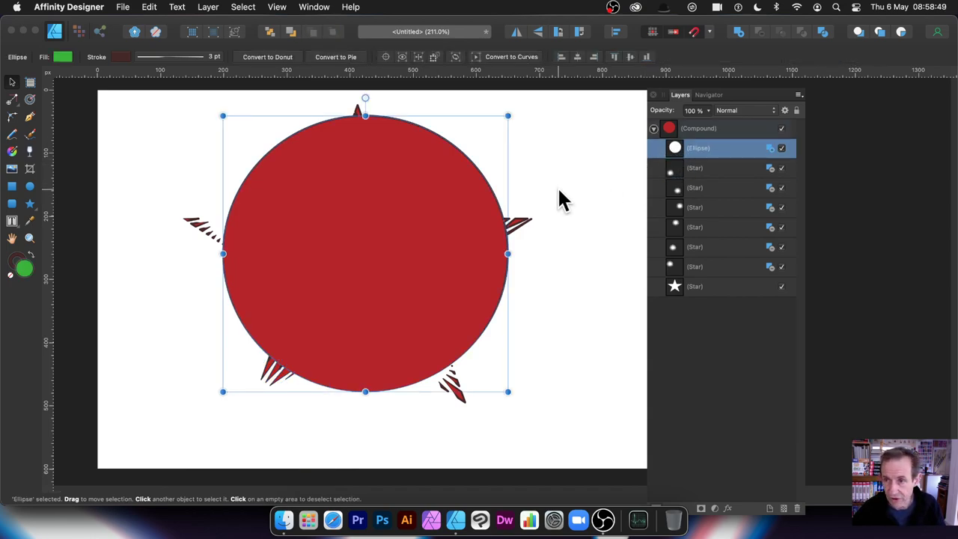
click(771, 150)
click(787, 177)
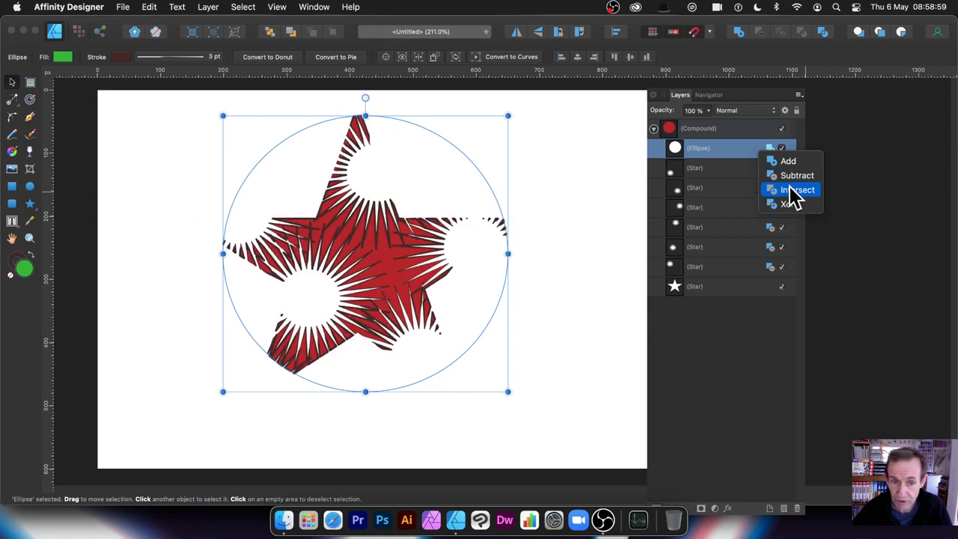
click(792, 193)
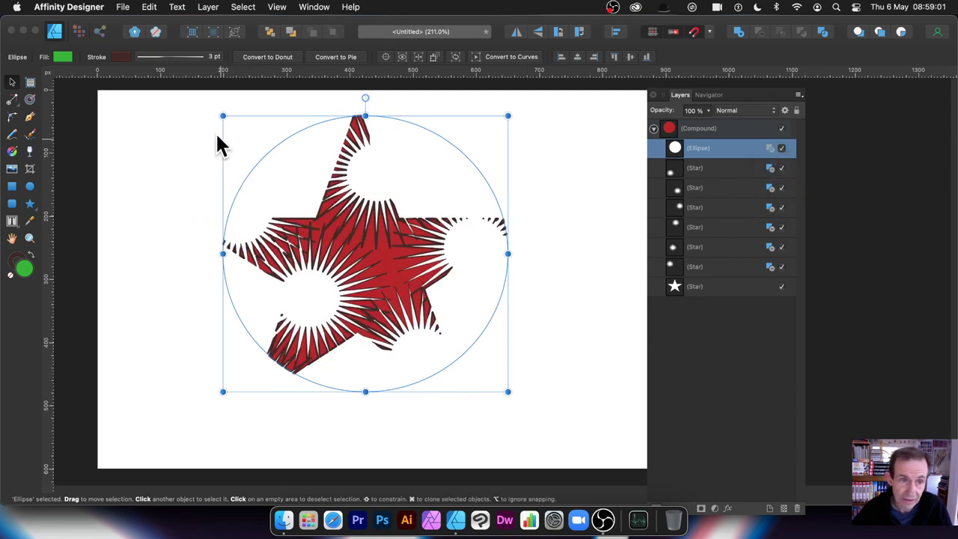
Shrink the intersecting ellipse, move it over the star's right-hand arm, and enlarge it partway again
drag(223, 116, 344, 250)
drag(409, 288, 451, 213)
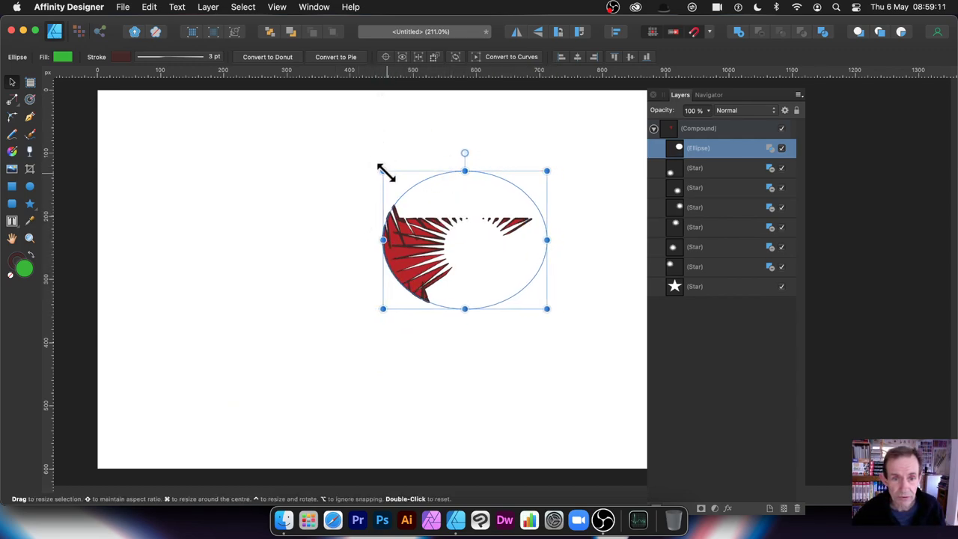
drag(383, 171, 365, 118)
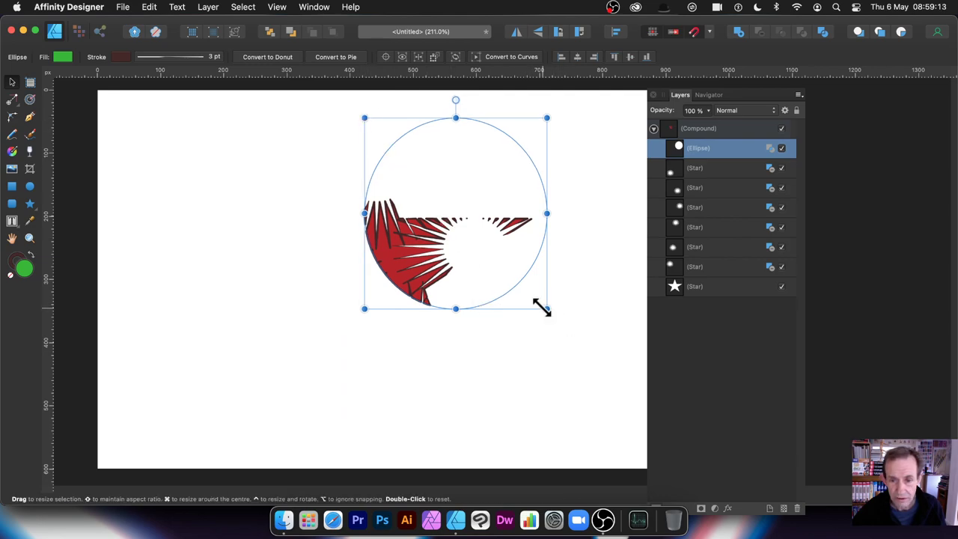
drag(547, 308, 589, 358)
drag(376, 238, 396, 248)
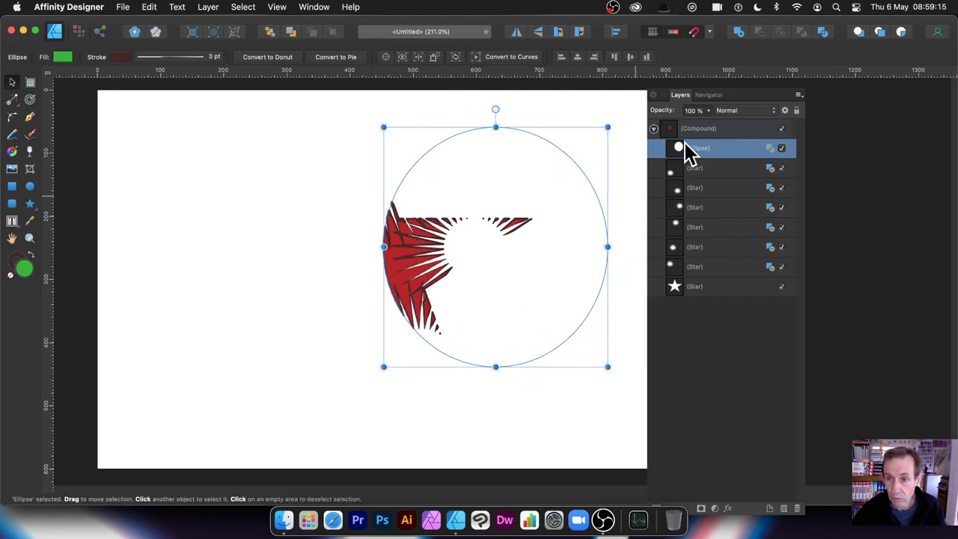
Switch the ellipse's operation to Xor and move it over the centre of the star, leaving nothing selected
click(772, 150)
click(788, 205)
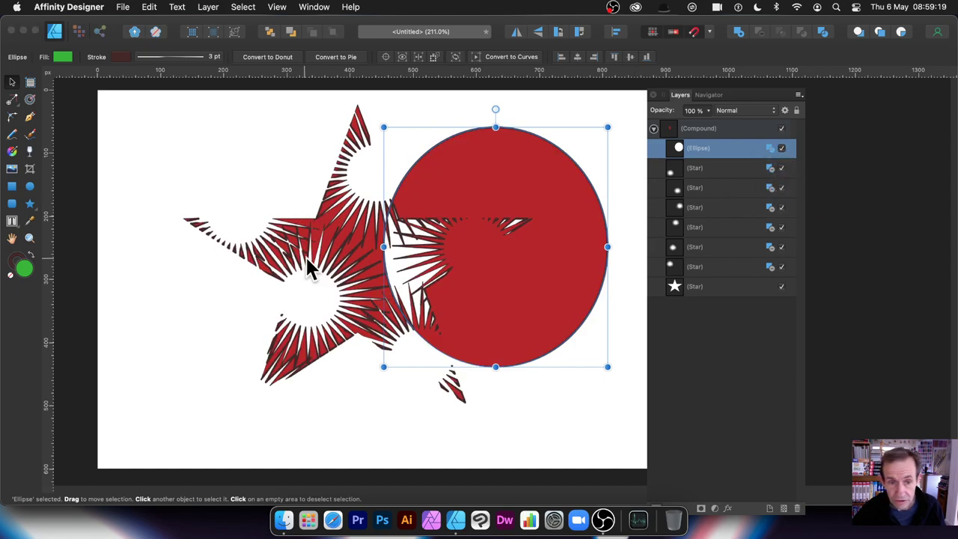
drag(541, 147, 416, 150)
click(605, 282)
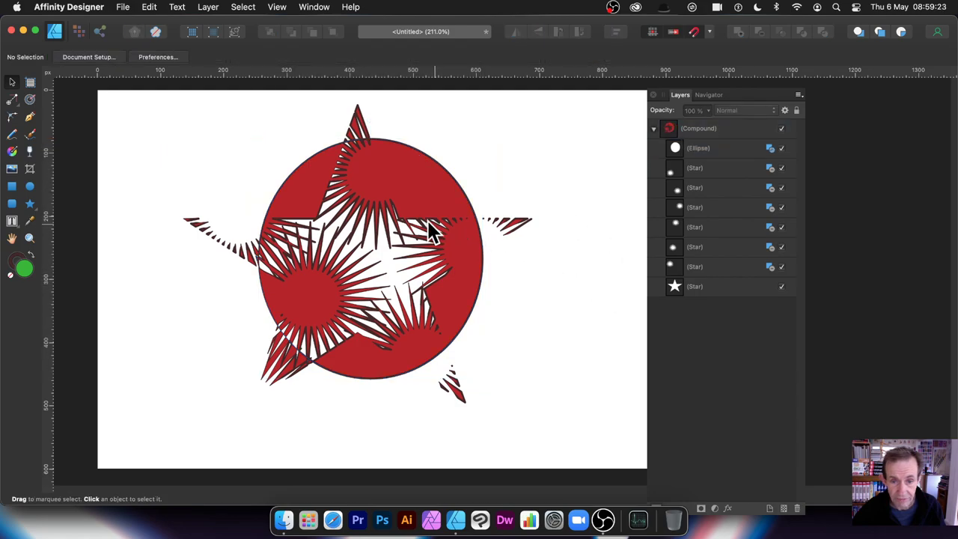
Scale the compound down and duplicate it to make three overlapping copies spread across the page
click(434, 229)
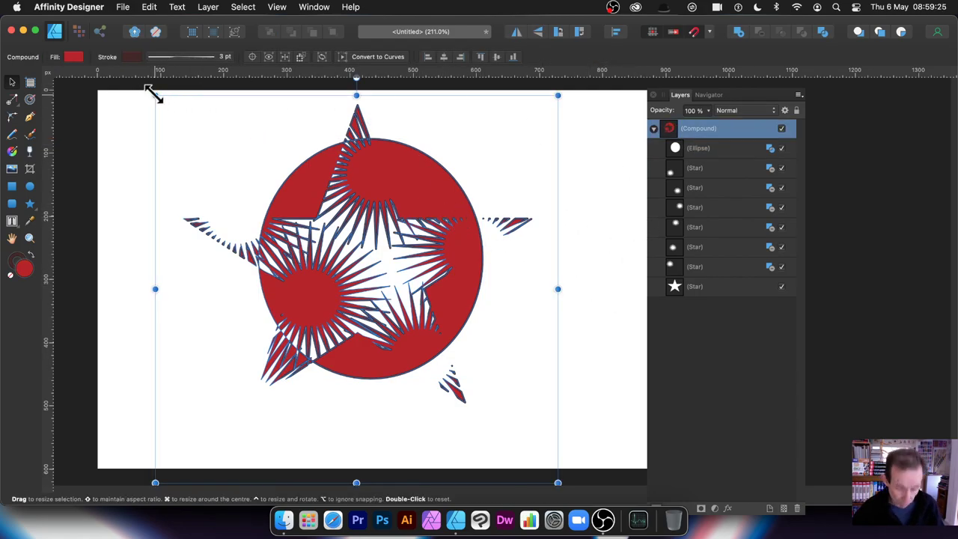
drag(155, 95, 248, 191)
drag(385, 332, 516, 196)
click(653, 168)
drag(310, 188, 332, 207)
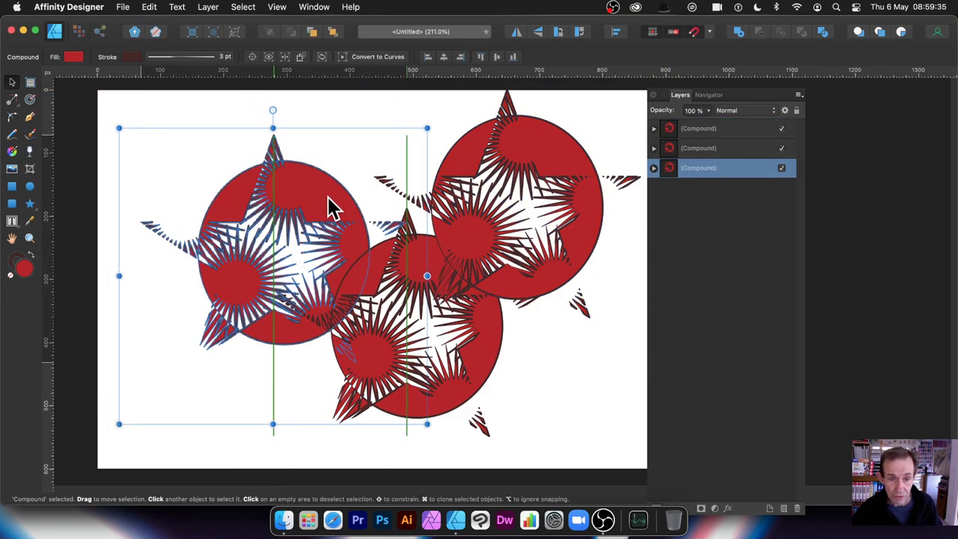
Combine all three compounds into one new compound
shift+click(707, 133)
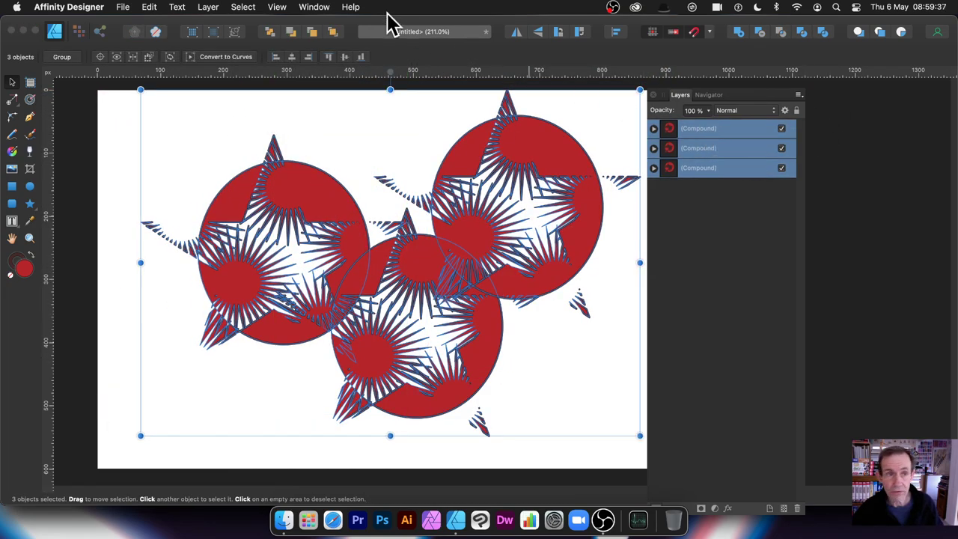
click(208, 8)
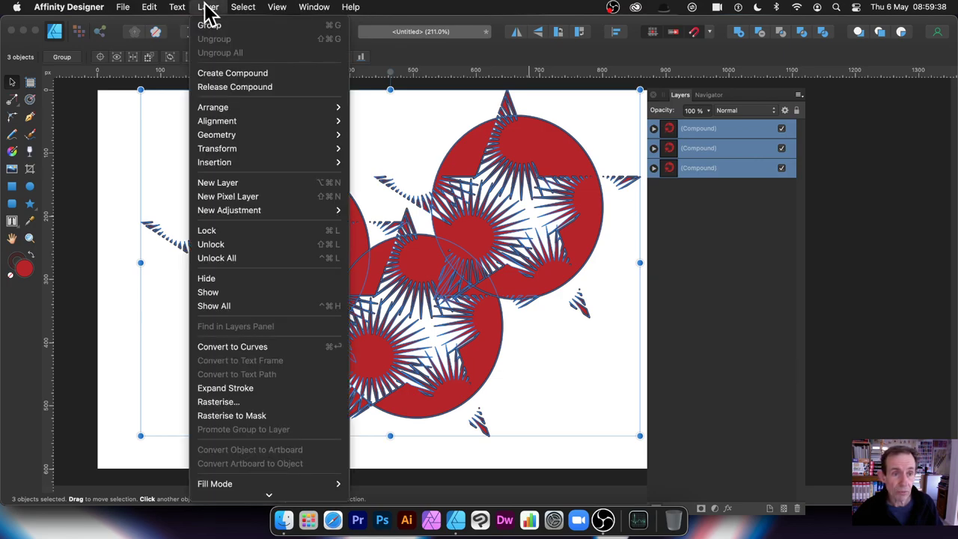
click(226, 74)
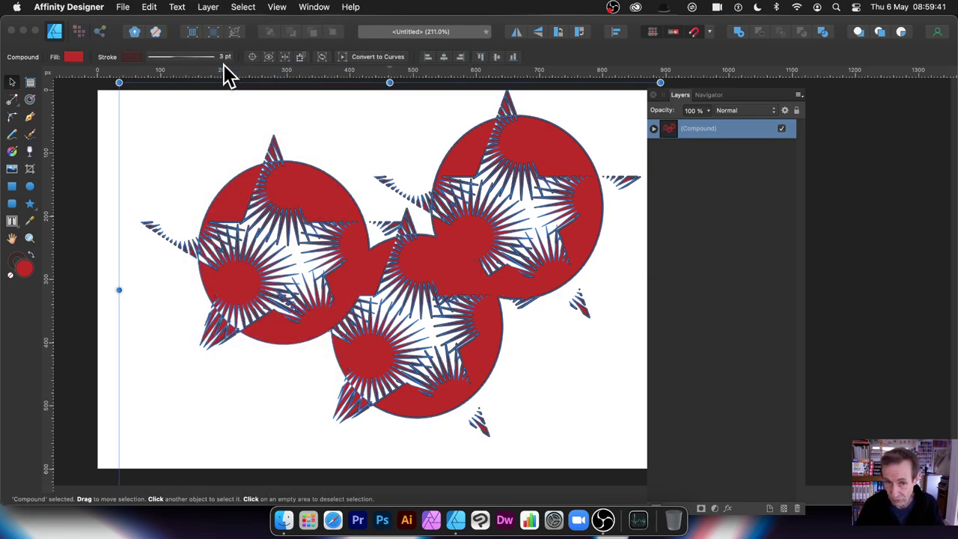
In the second nested compound, set the base star to 30 points and shrink the ellipse towards its lower right
click(654, 129)
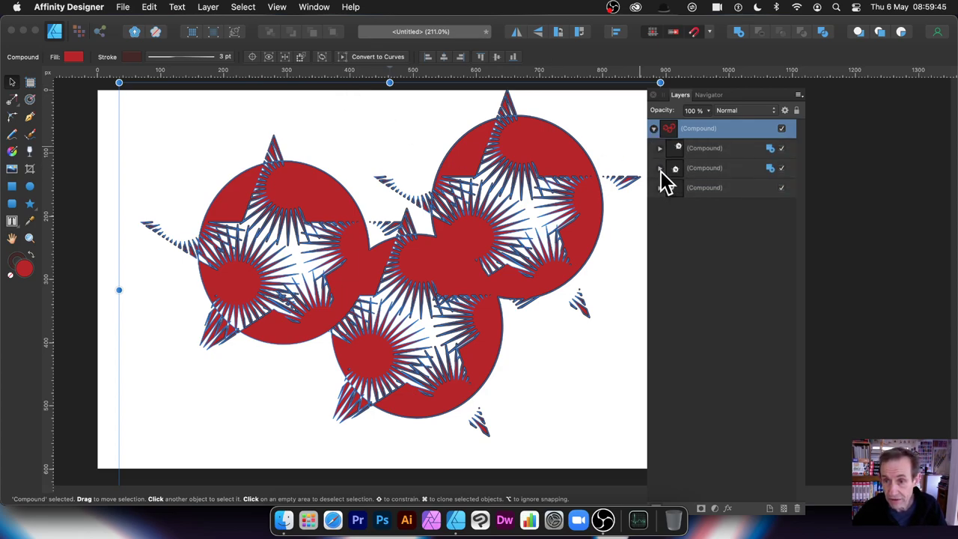
click(660, 169)
click(701, 328)
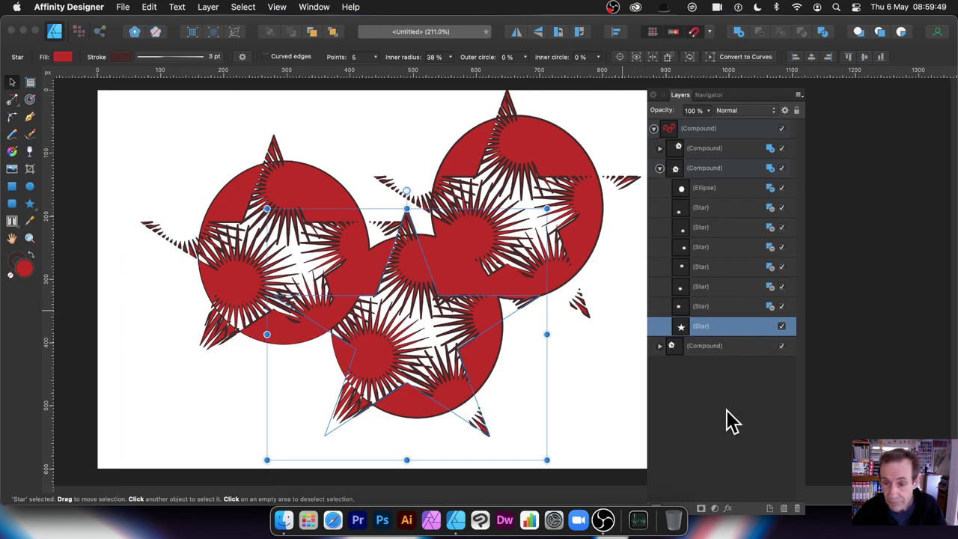
click(376, 58)
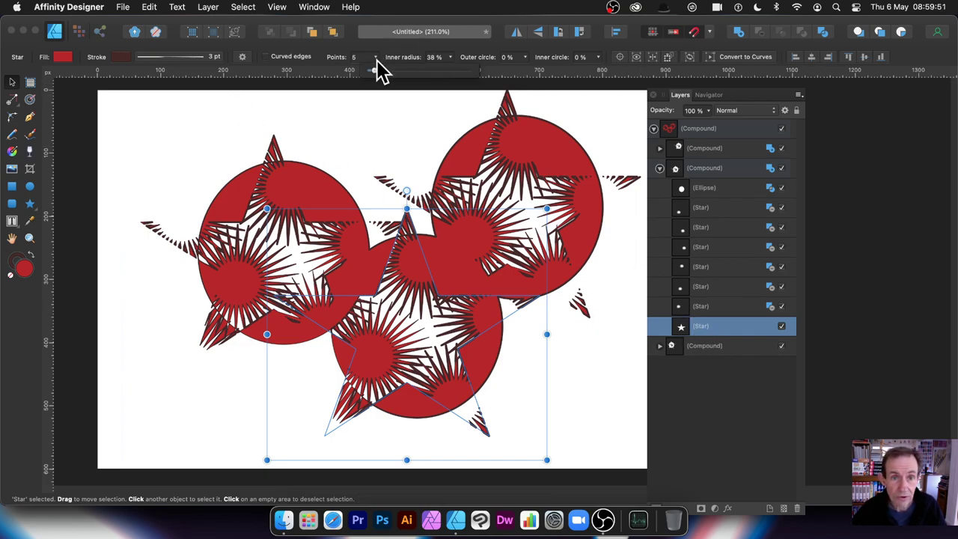
drag(377, 70, 431, 73)
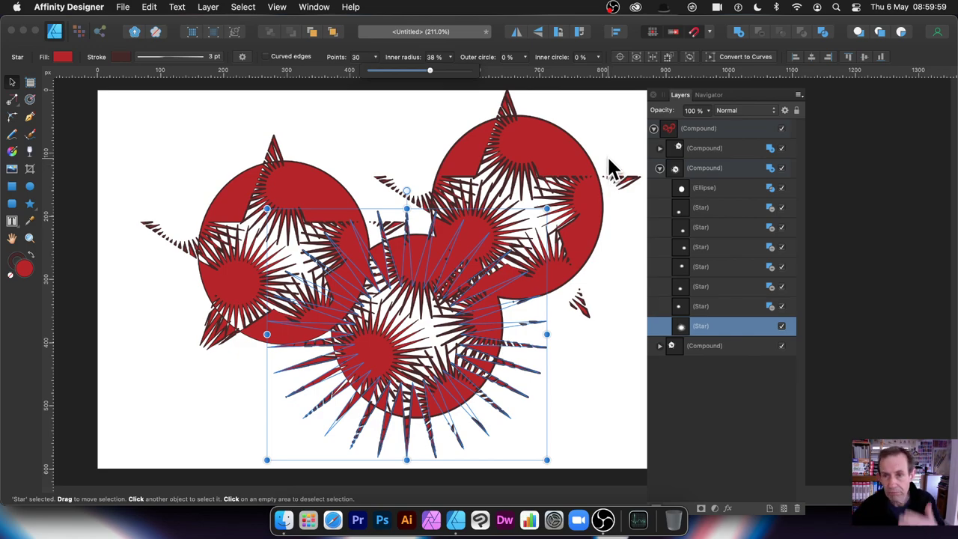
click(704, 195)
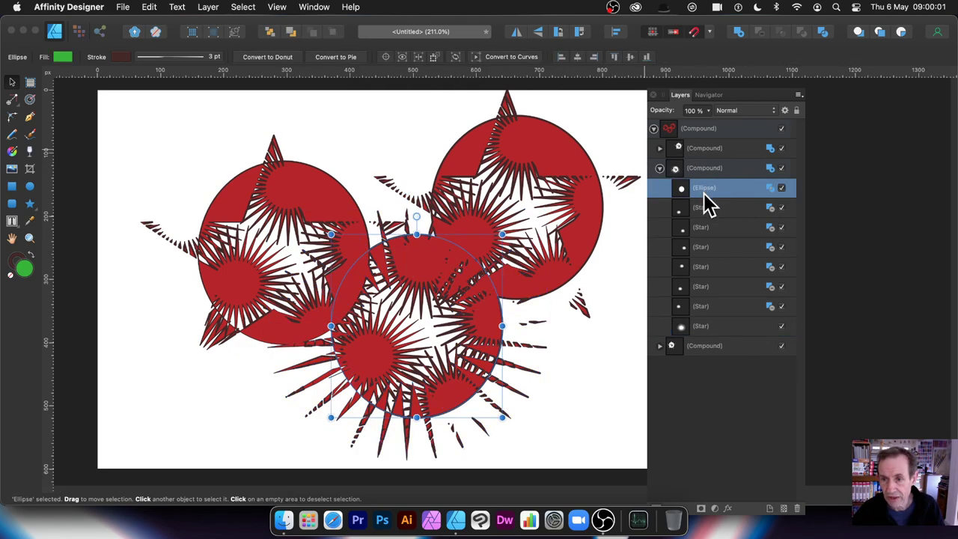
drag(331, 234, 383, 300)
Set the second small star beneath the ellipse to 10 points and move it out of the compound, below all other layers
click(702, 207)
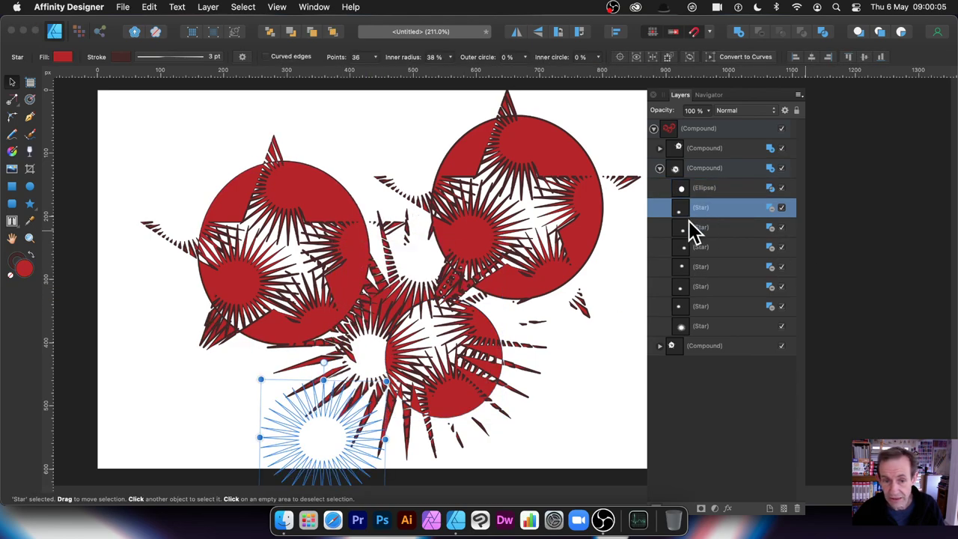
click(694, 228)
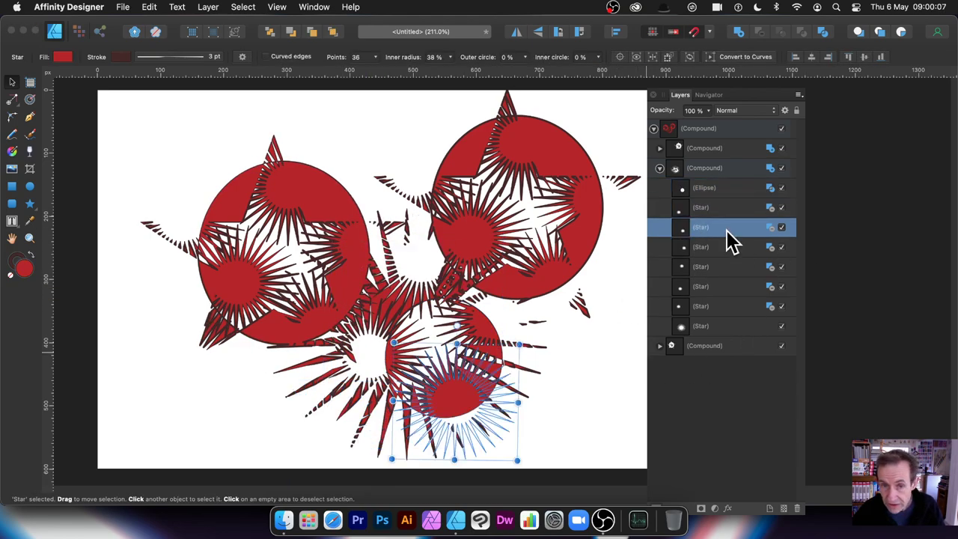
click(376, 57)
drag(355, 73, 315, 73)
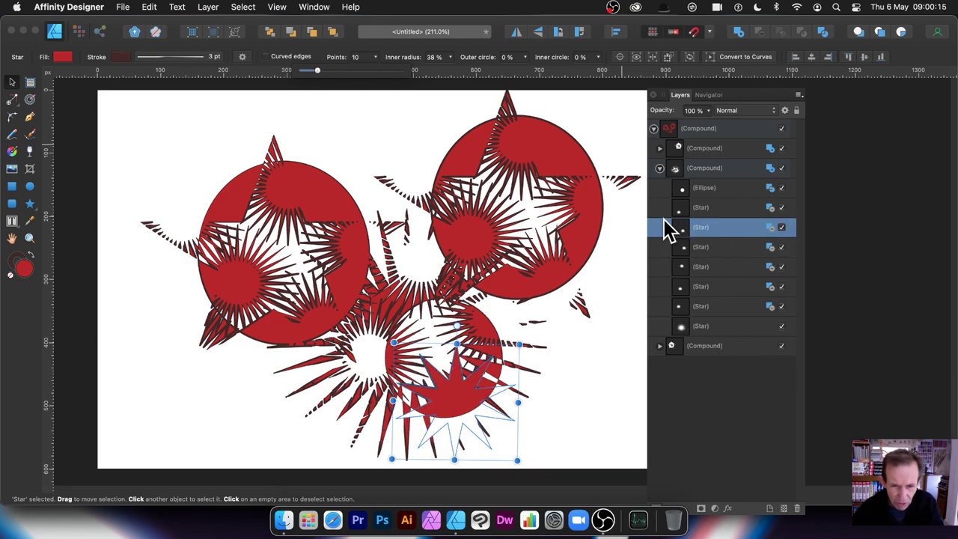
drag(682, 226, 665, 381)
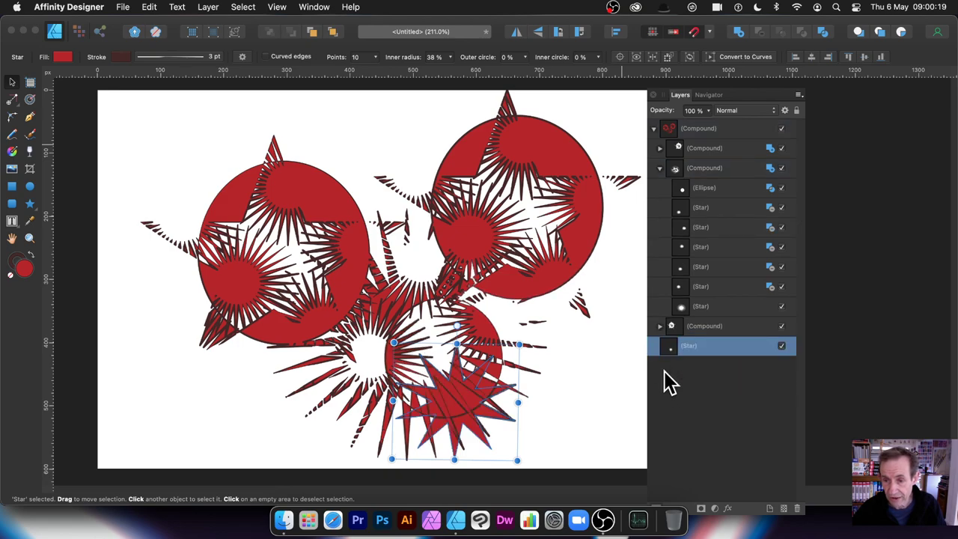